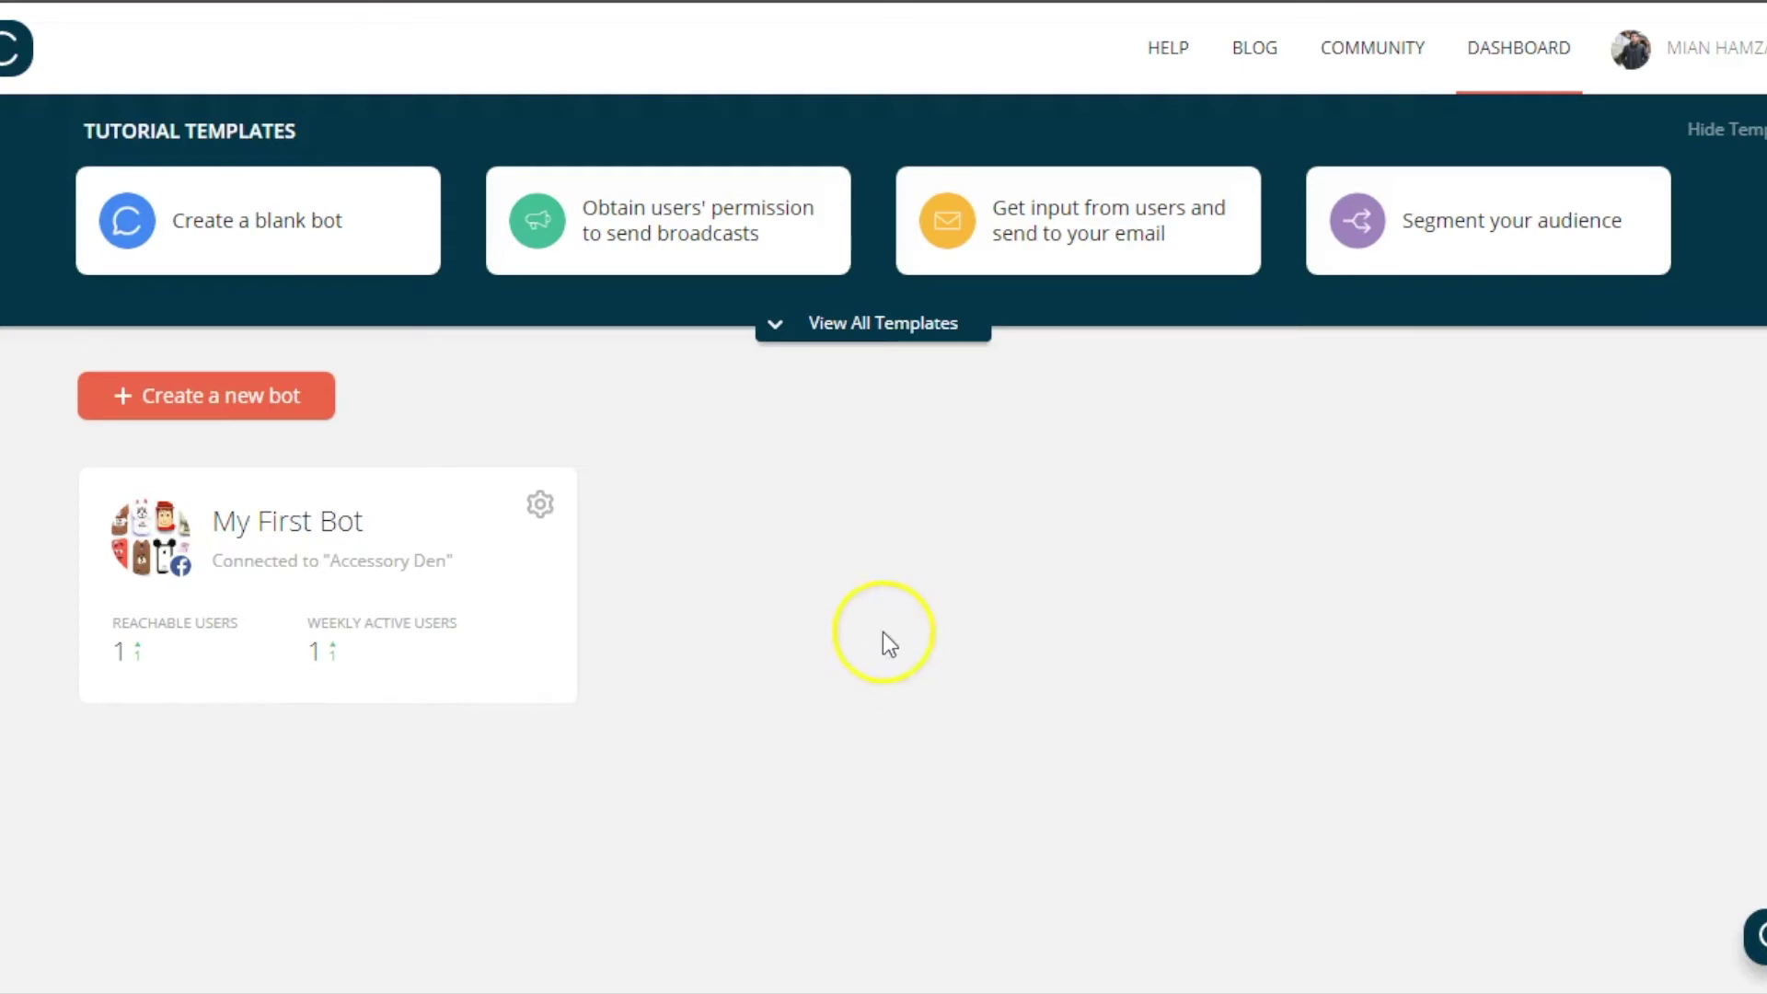
Open My First Bot and inspect the greeting text with its first name attribute in the welcome message
click(295, 529)
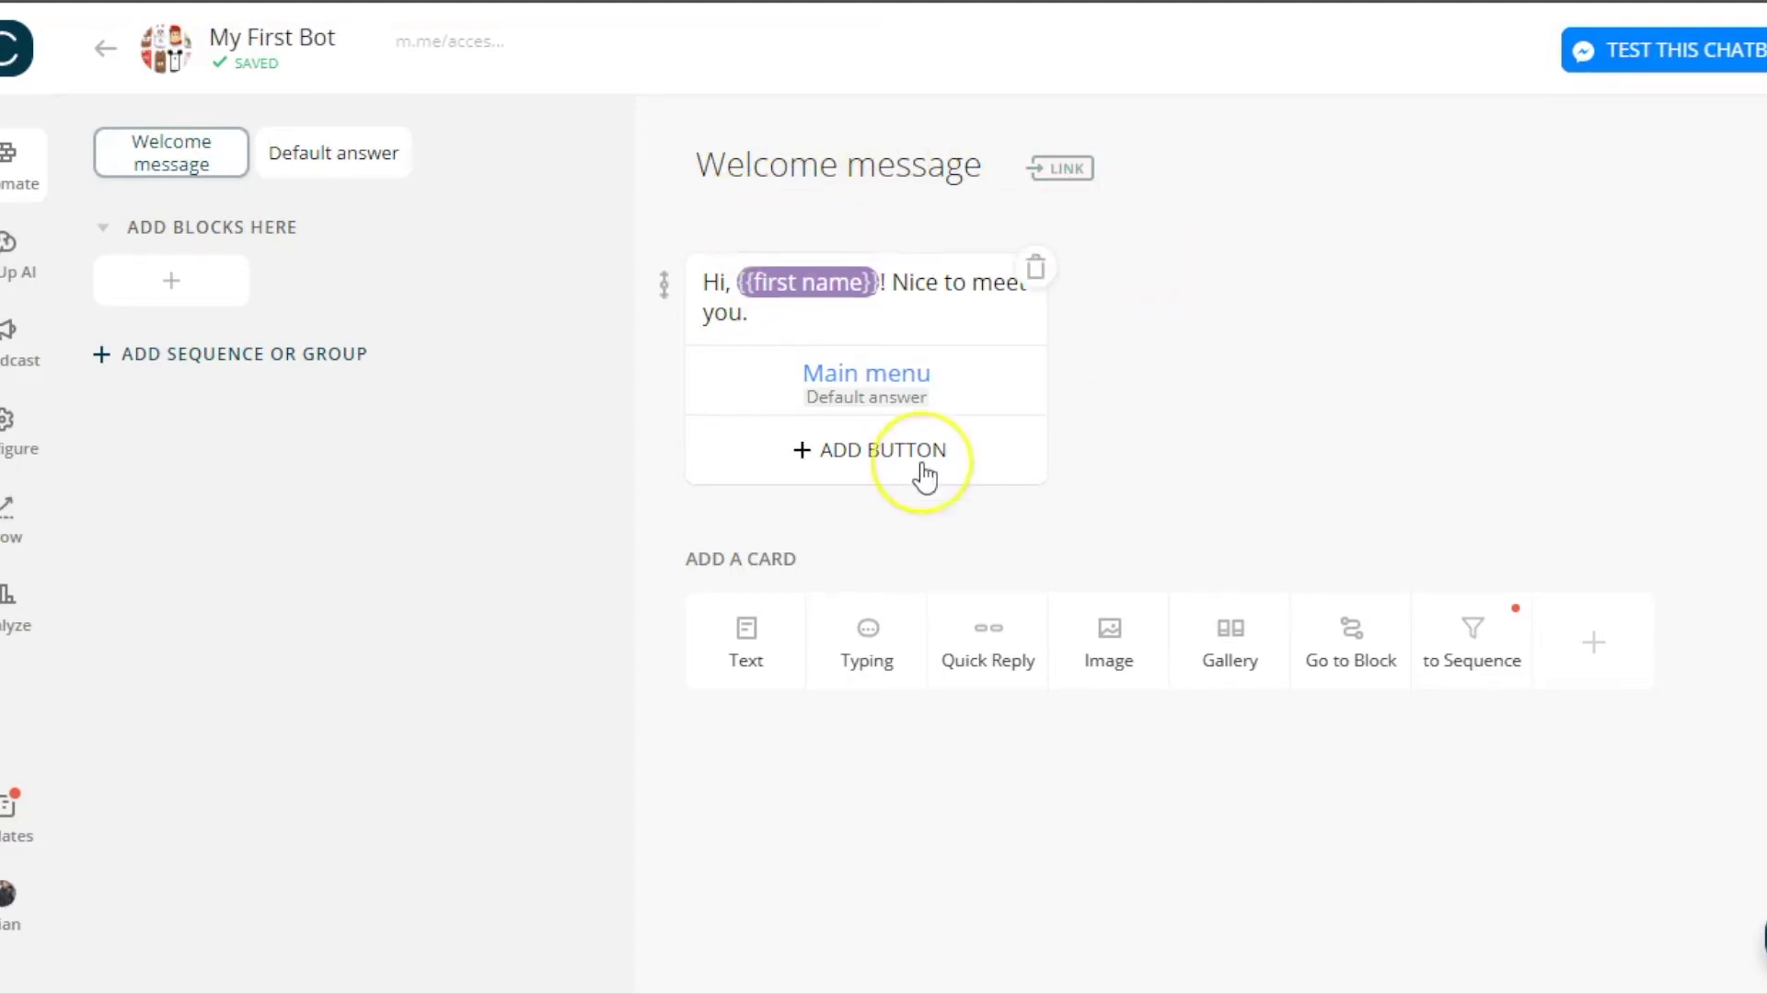
click(840, 331)
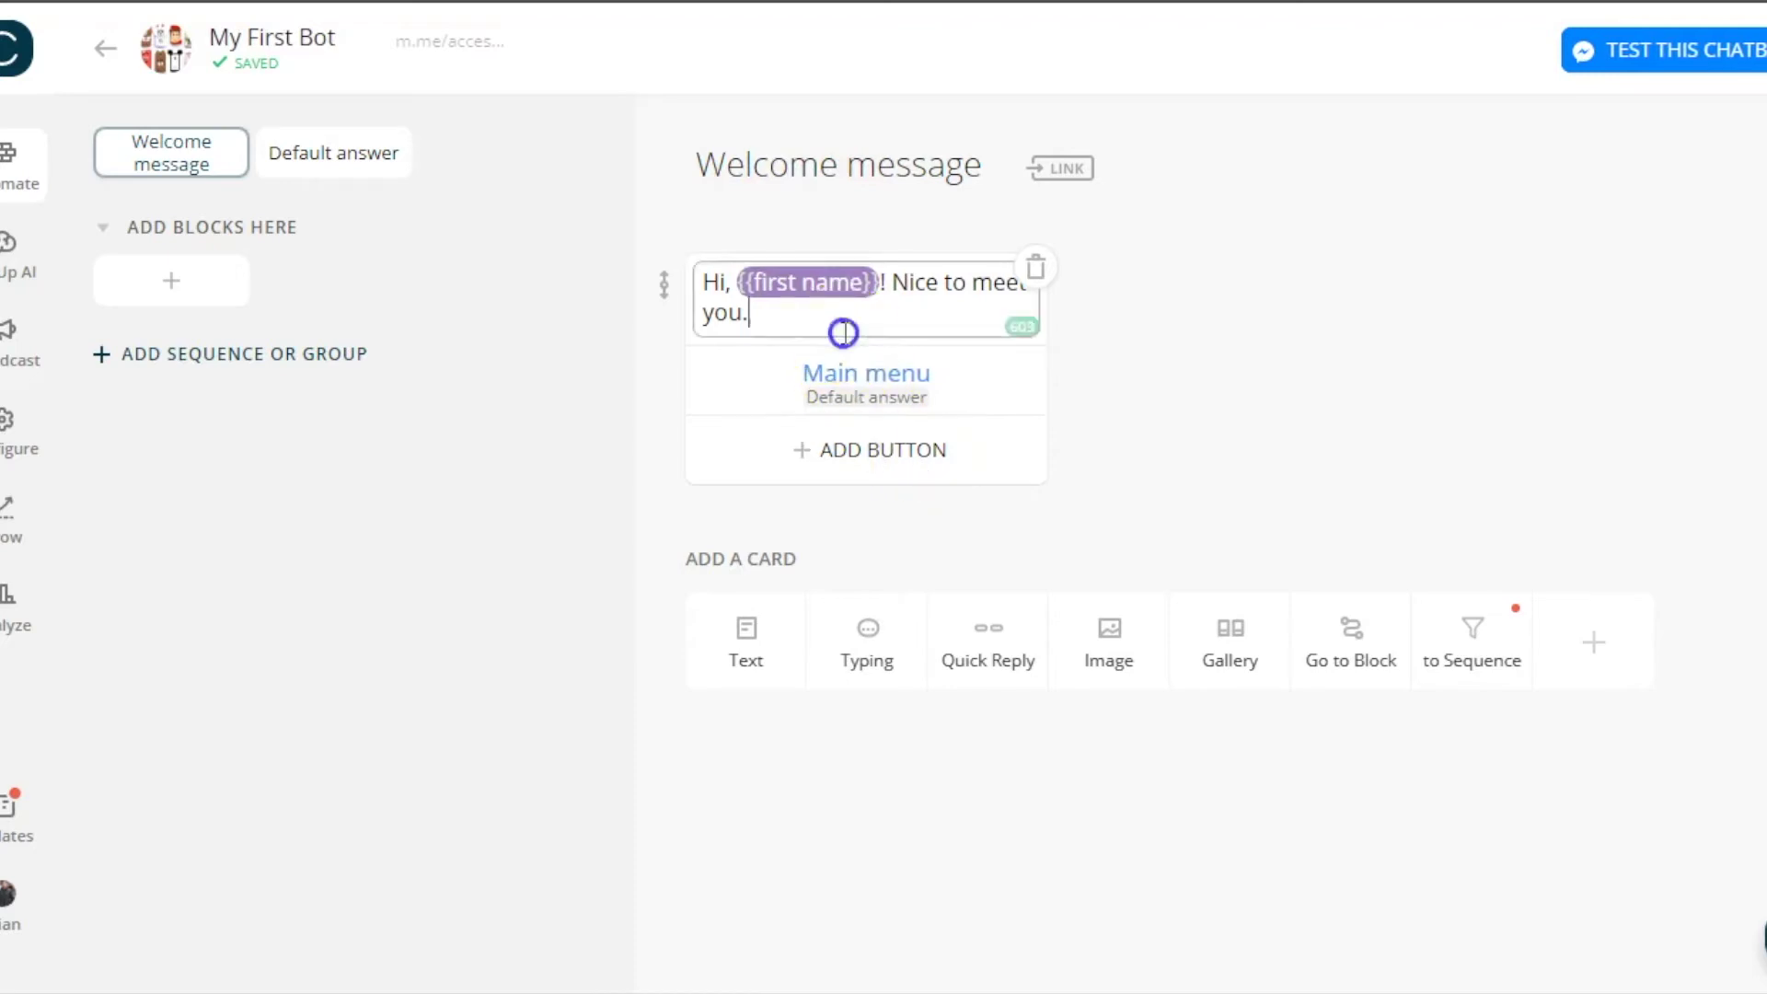
click(727, 288)
text(,)
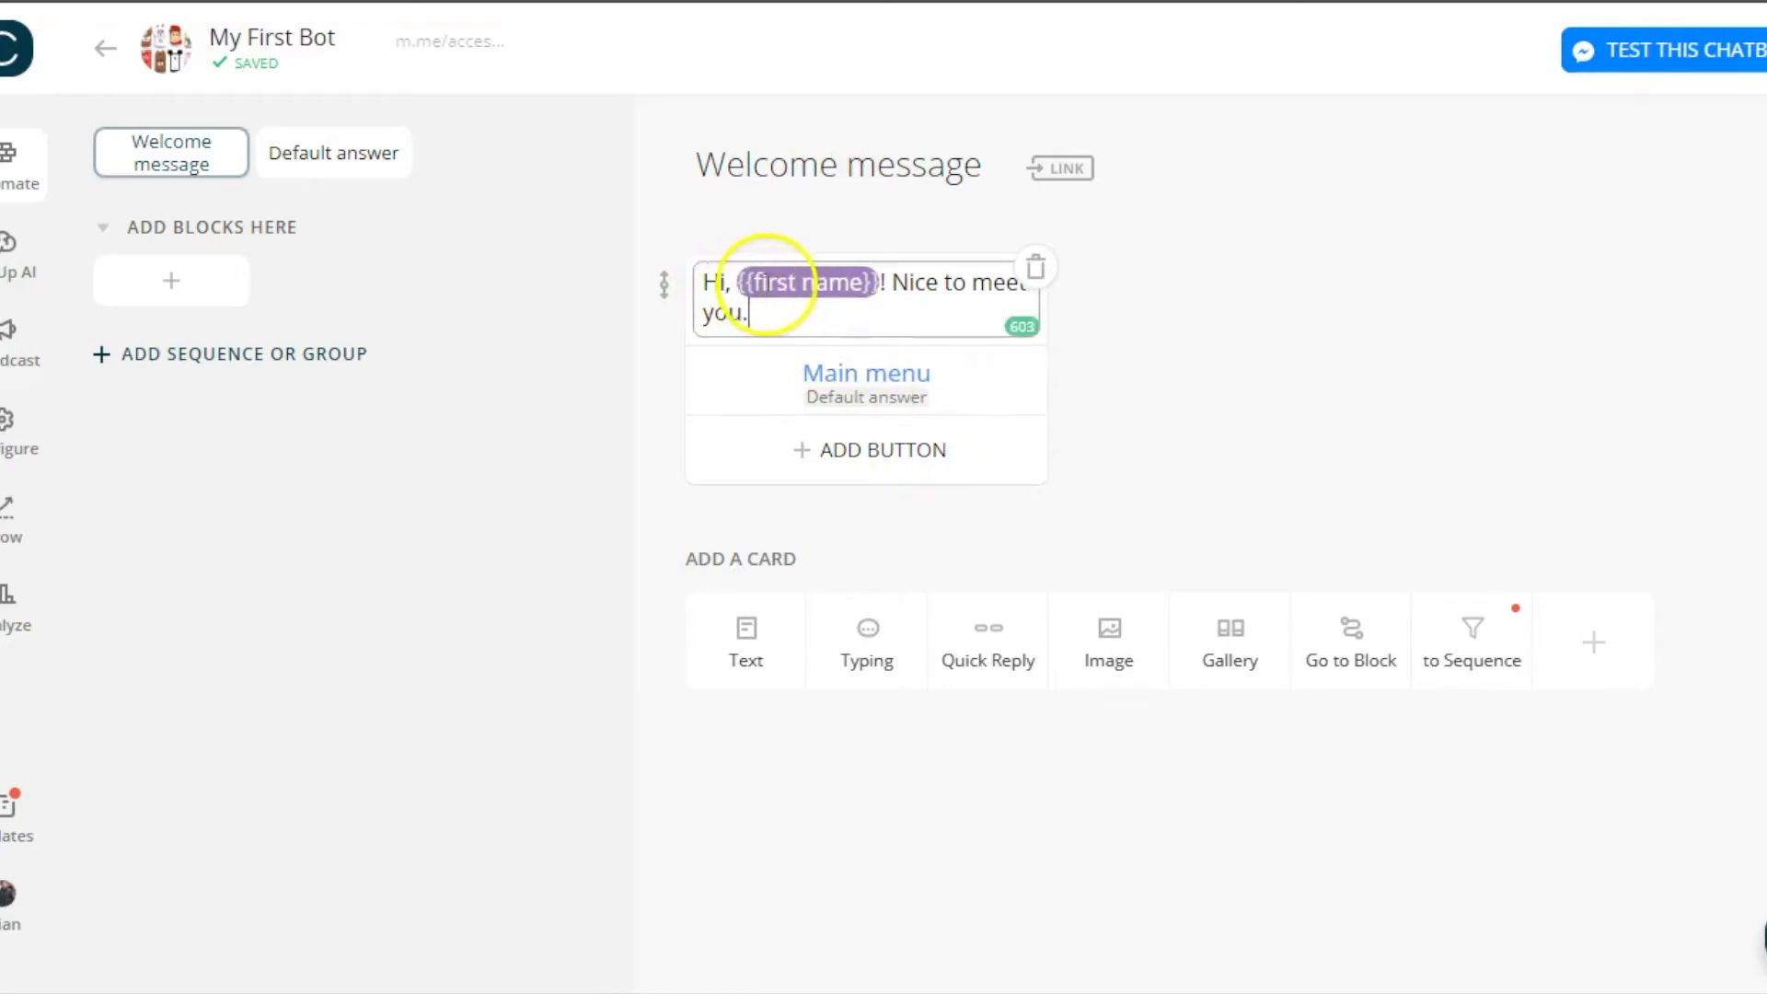
click(788, 292)
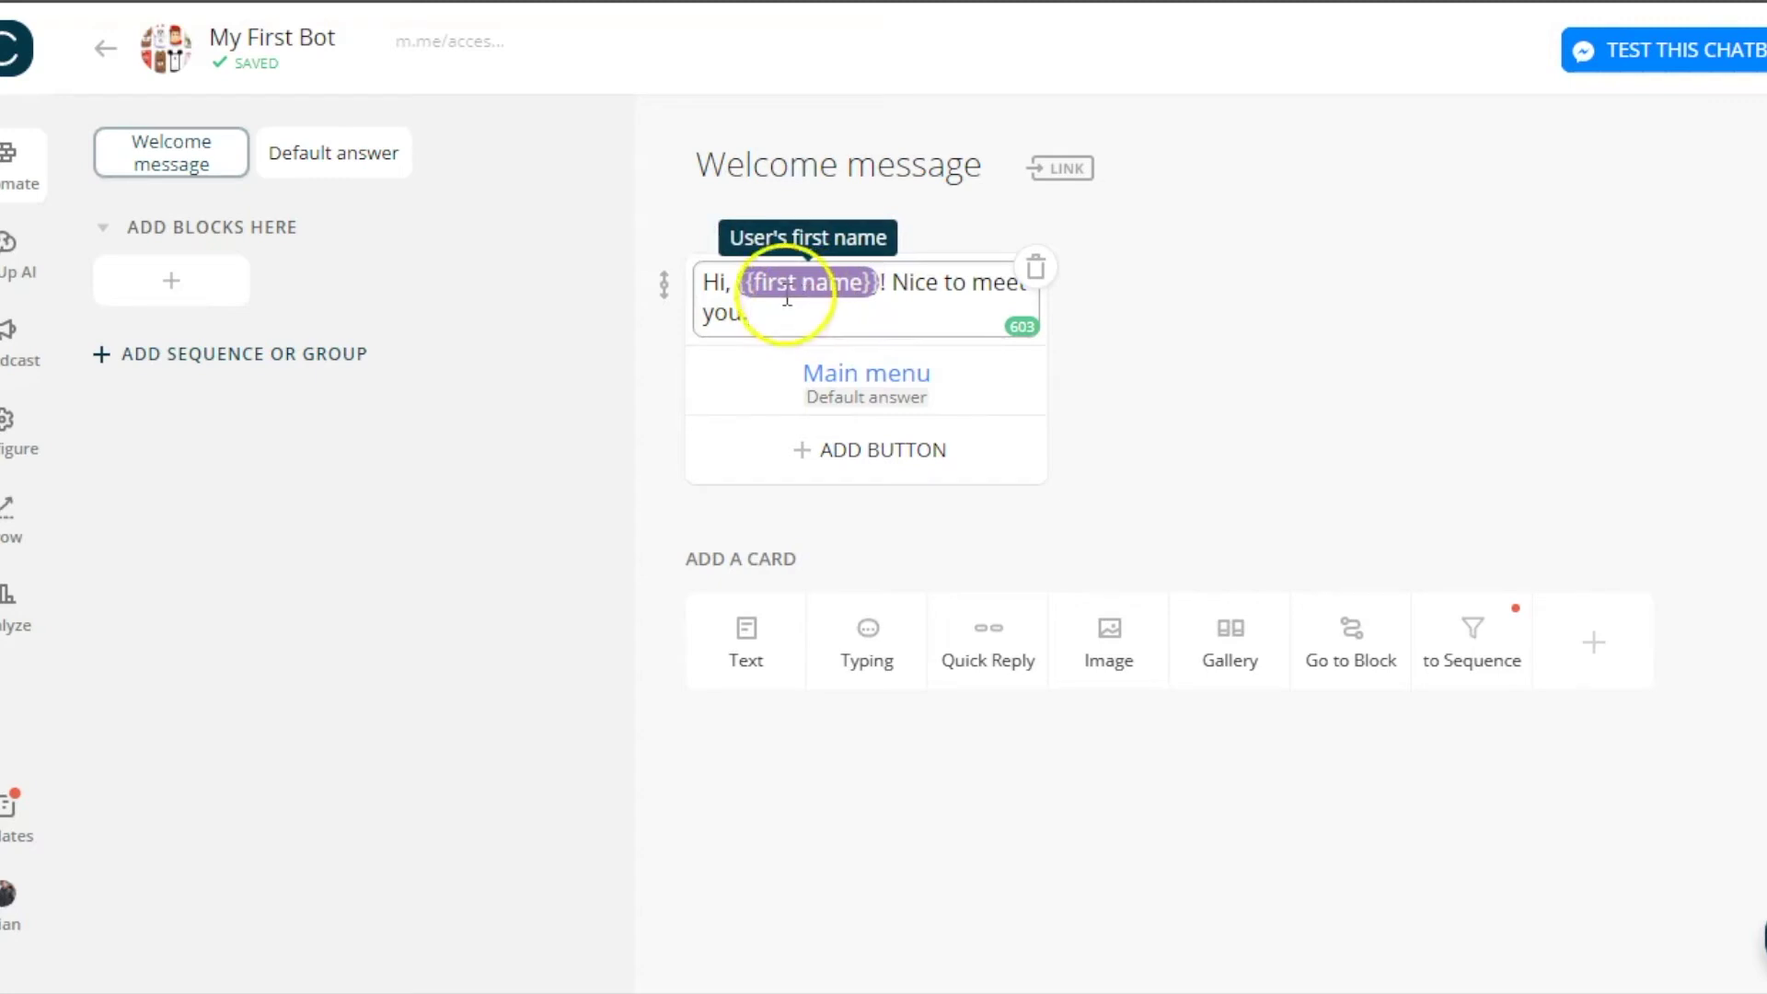
click(839, 291)
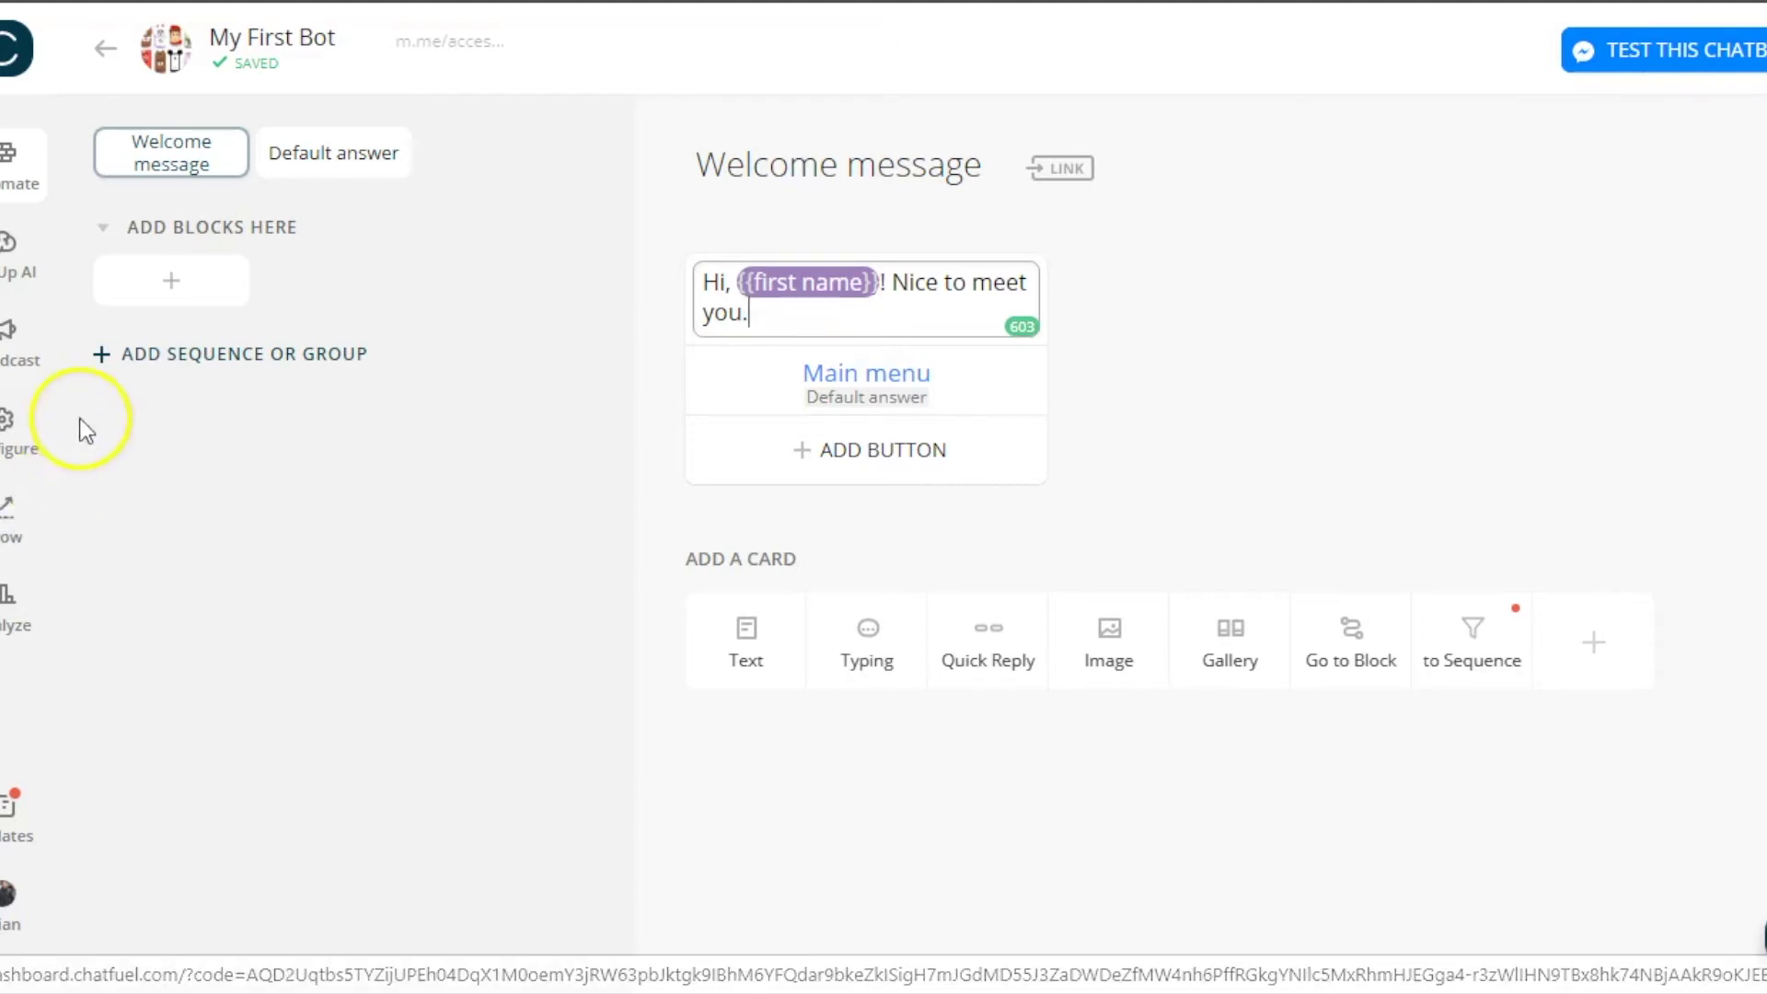
Open the existing Rule 1 for acquiring users from comments in the bot's growth tools
click(9, 526)
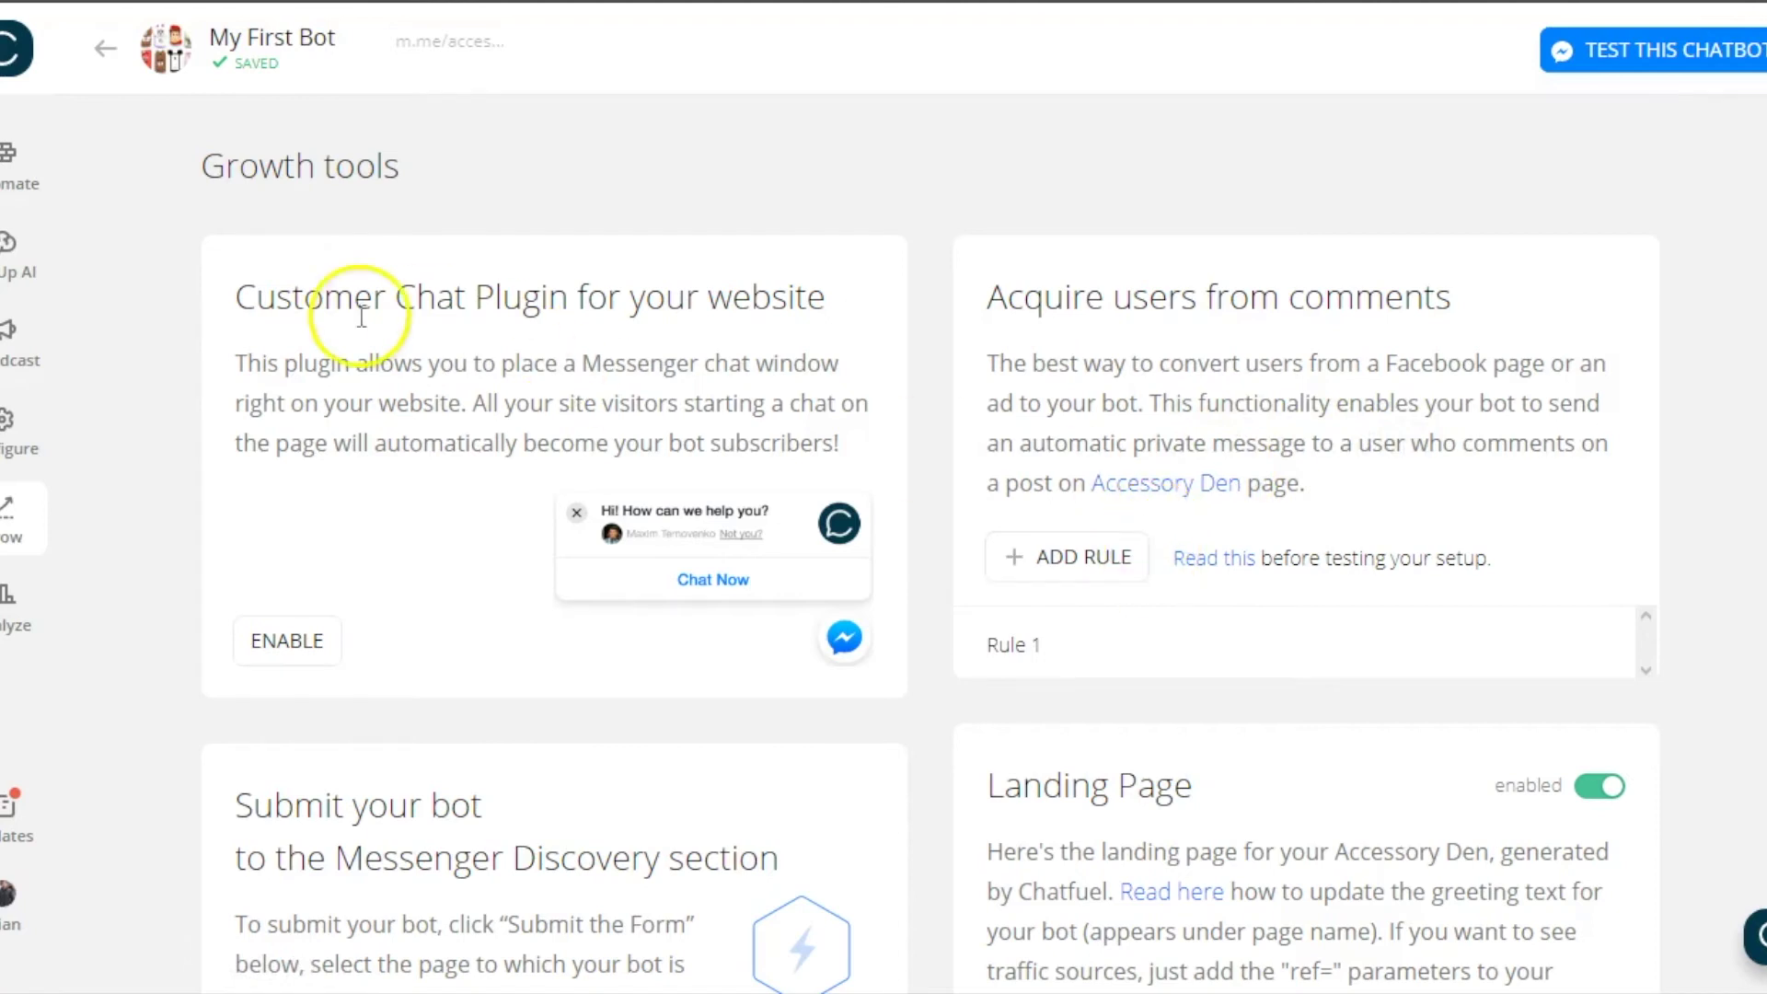
click(1072, 575)
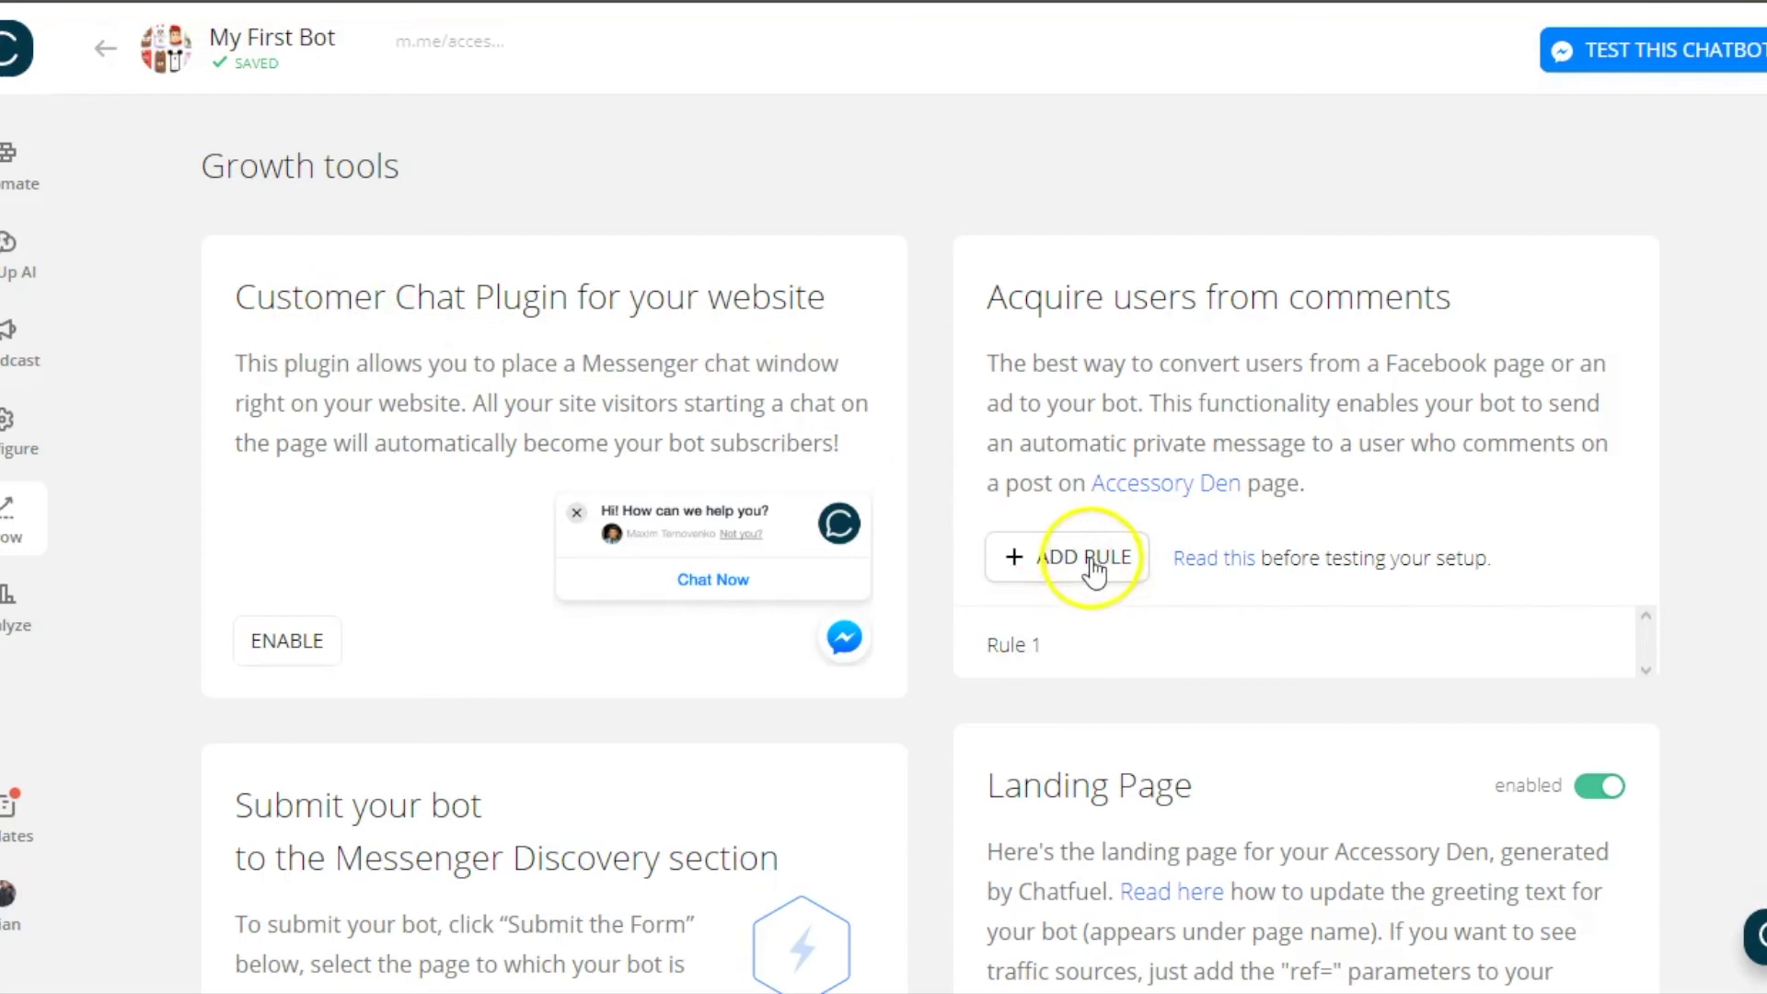
click(1114, 646)
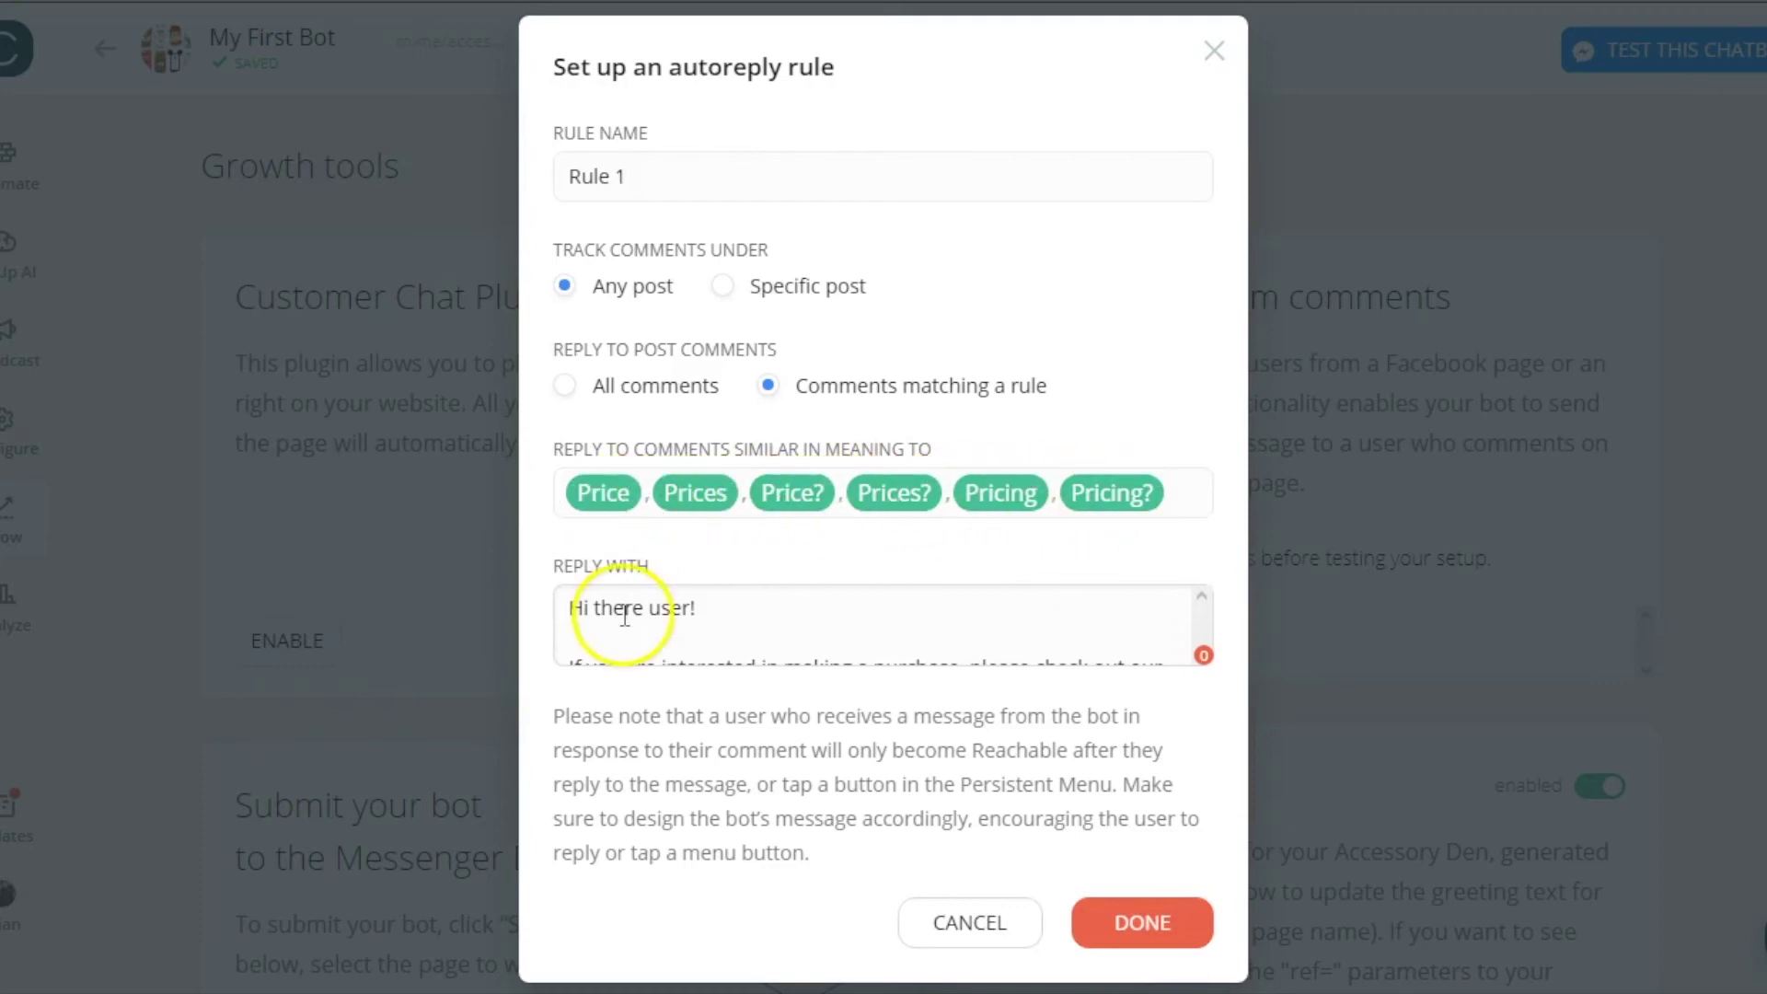
Review the autoreply rule's reply message through to its catalogue link and save the rule
click(670, 616)
click(734, 578)
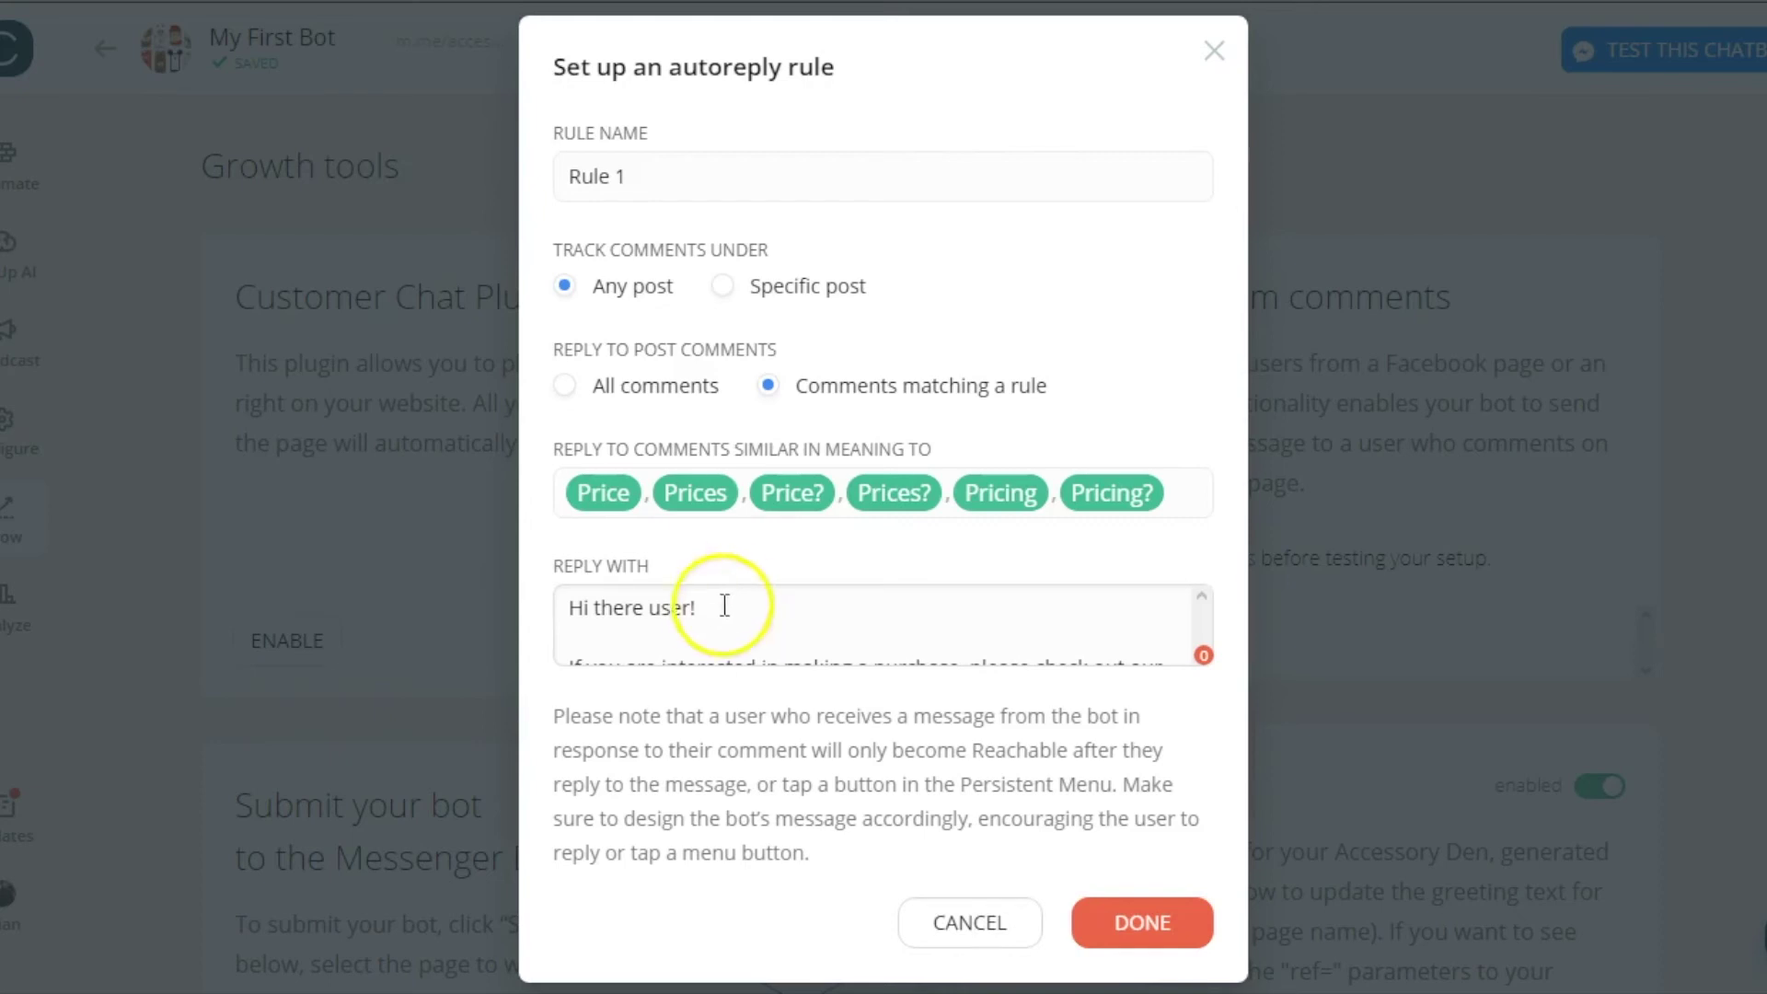
key(Down)
key(Down)
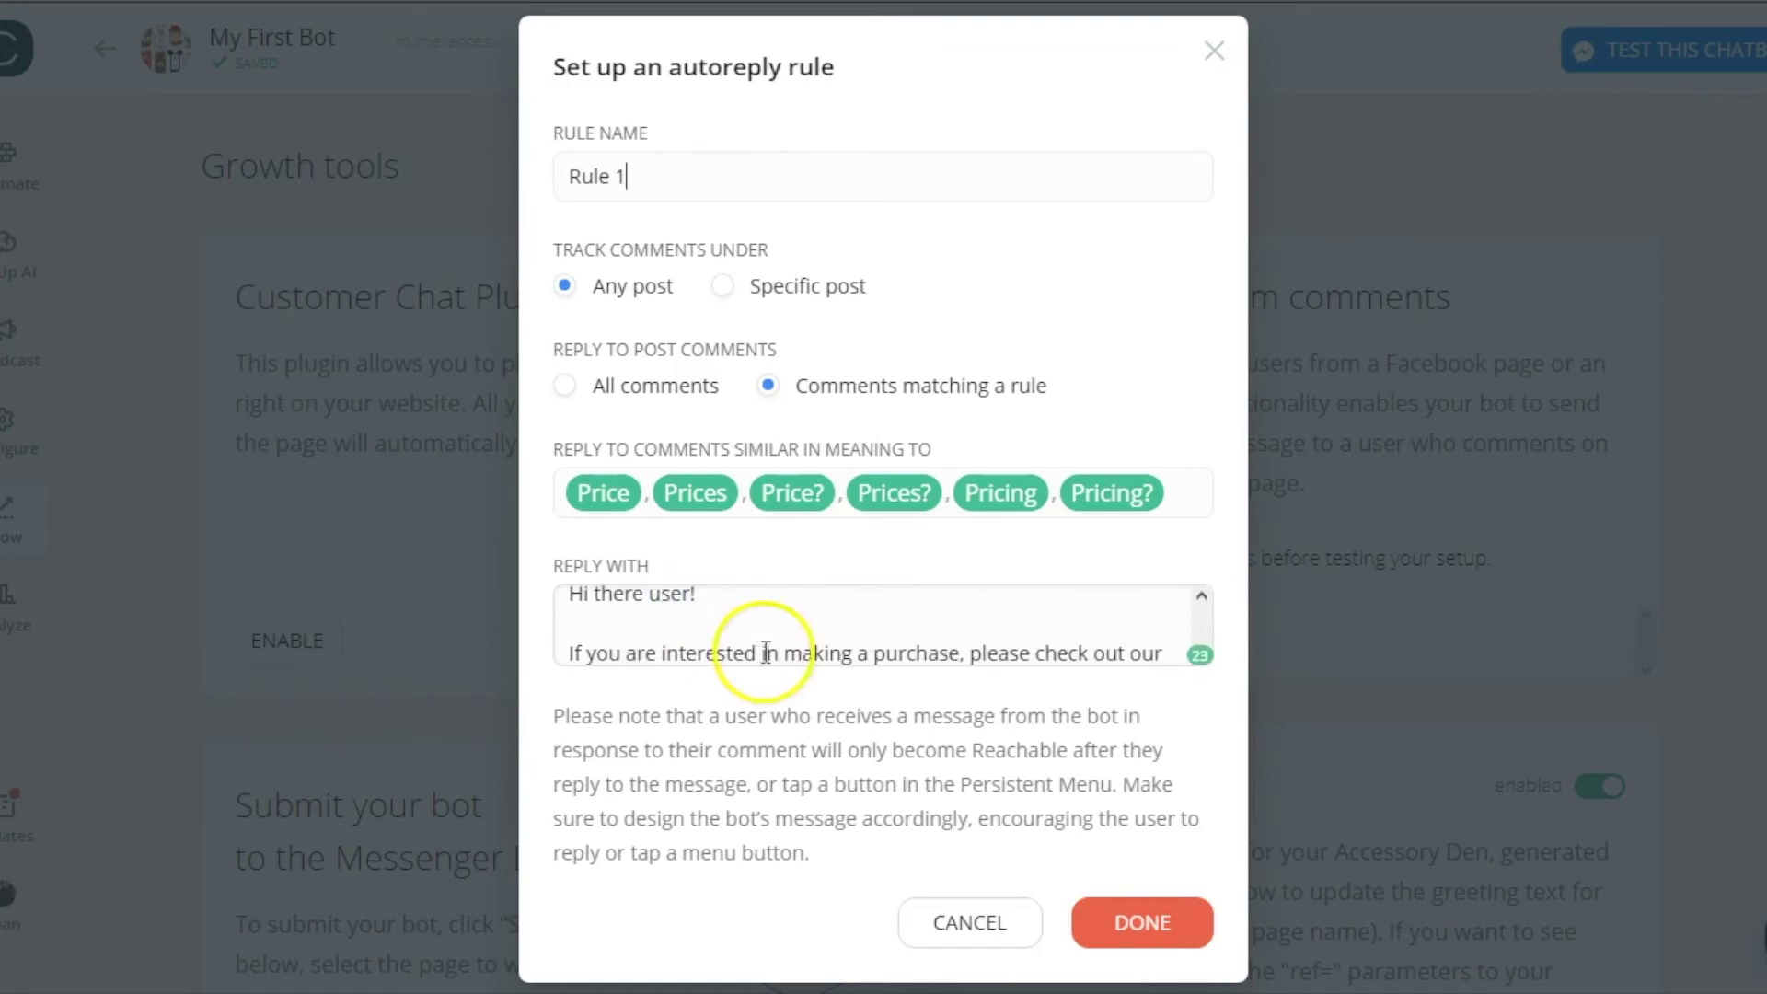
scroll(807, 644, down, 2)
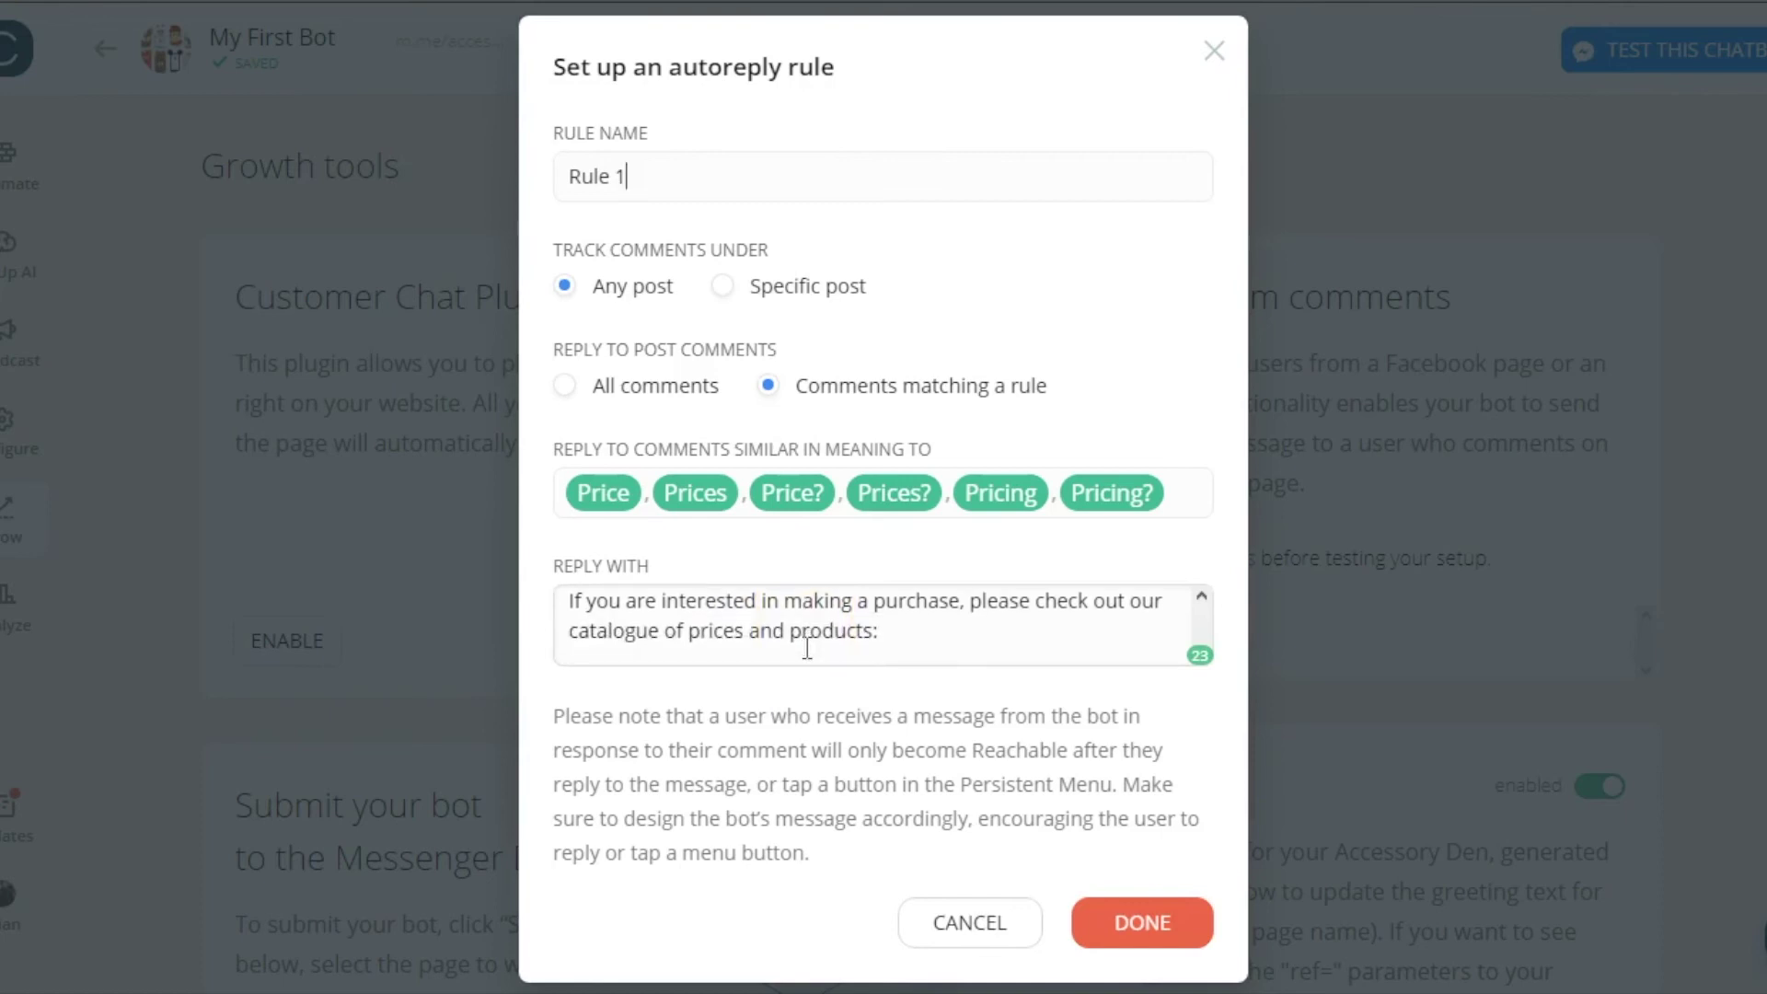
scroll(808, 648, down, 4)
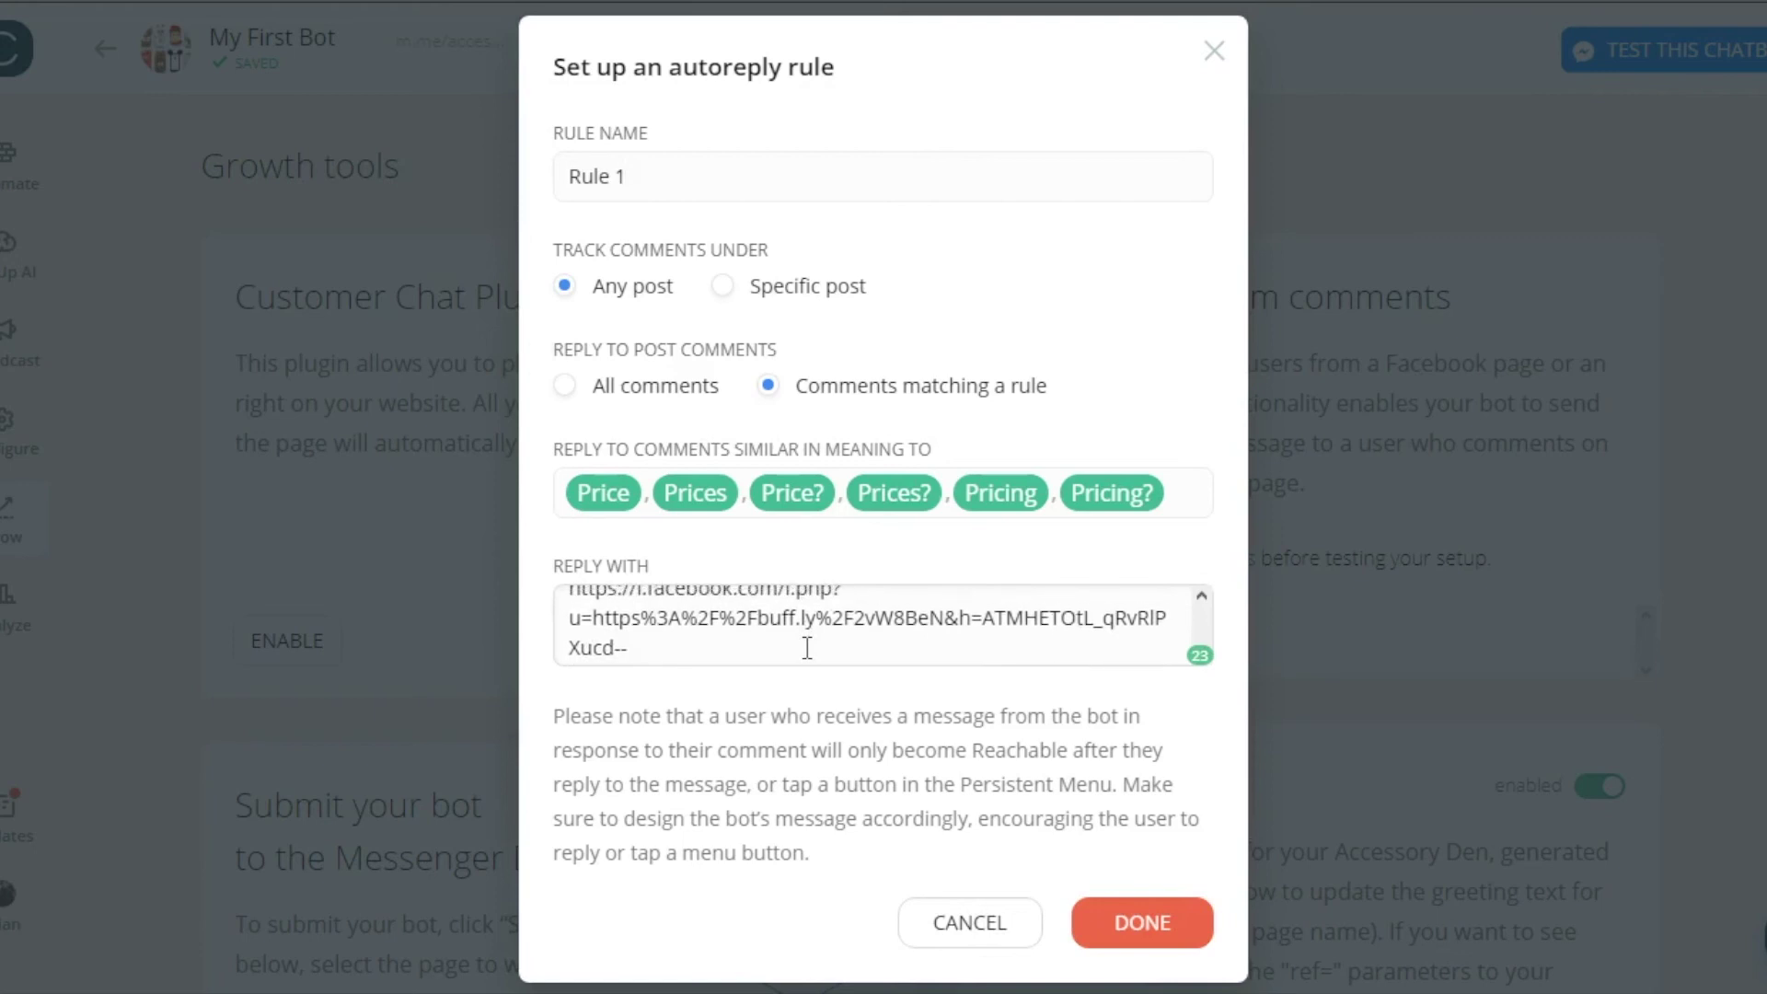
scroll(807, 647, up, 2)
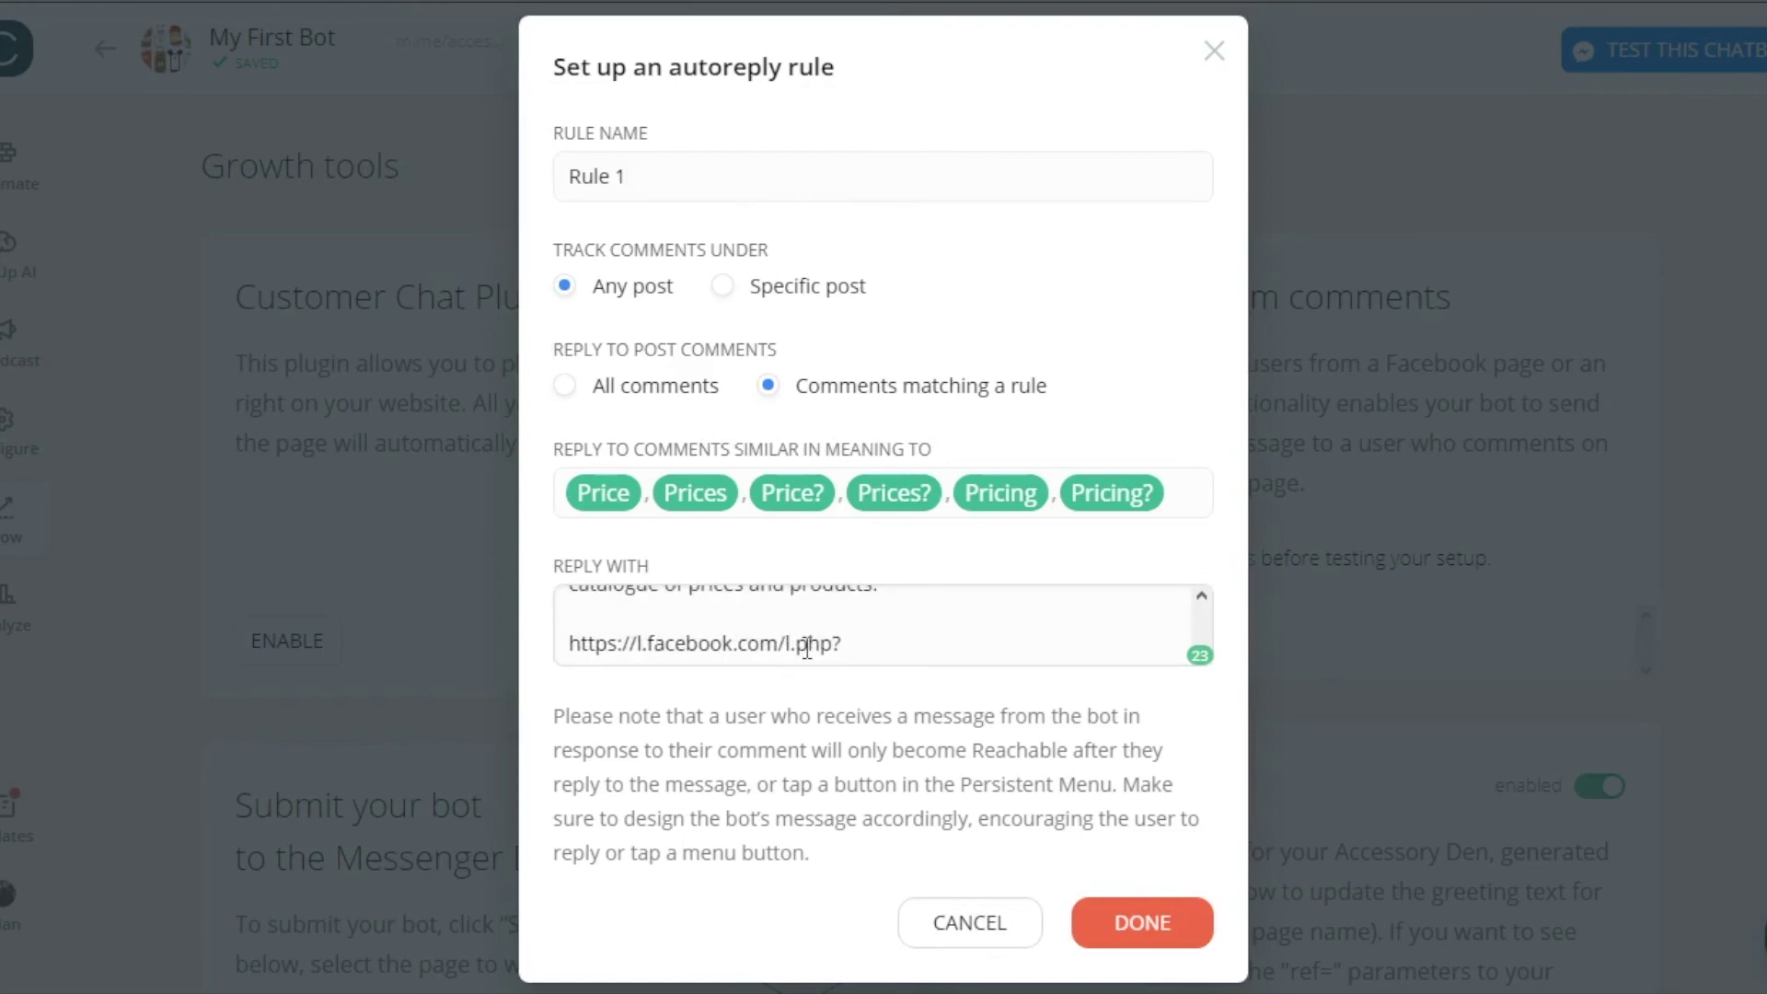
scroll(807, 647, down, 2)
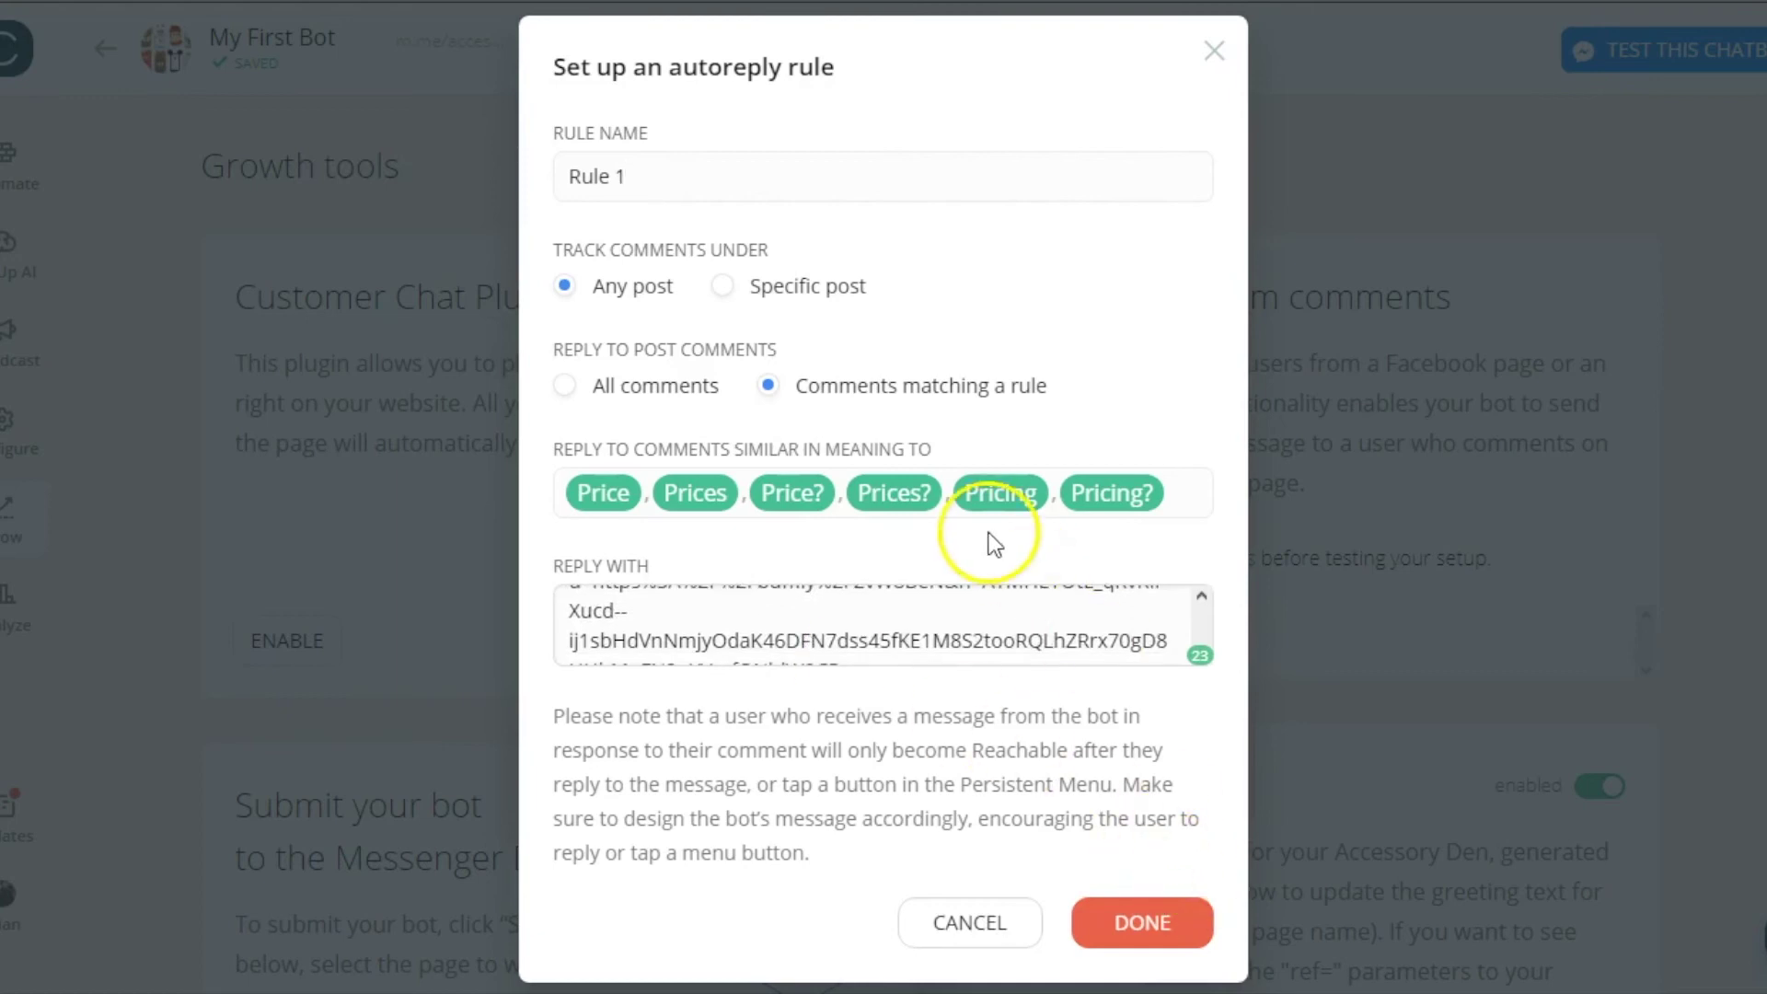
click(1176, 924)
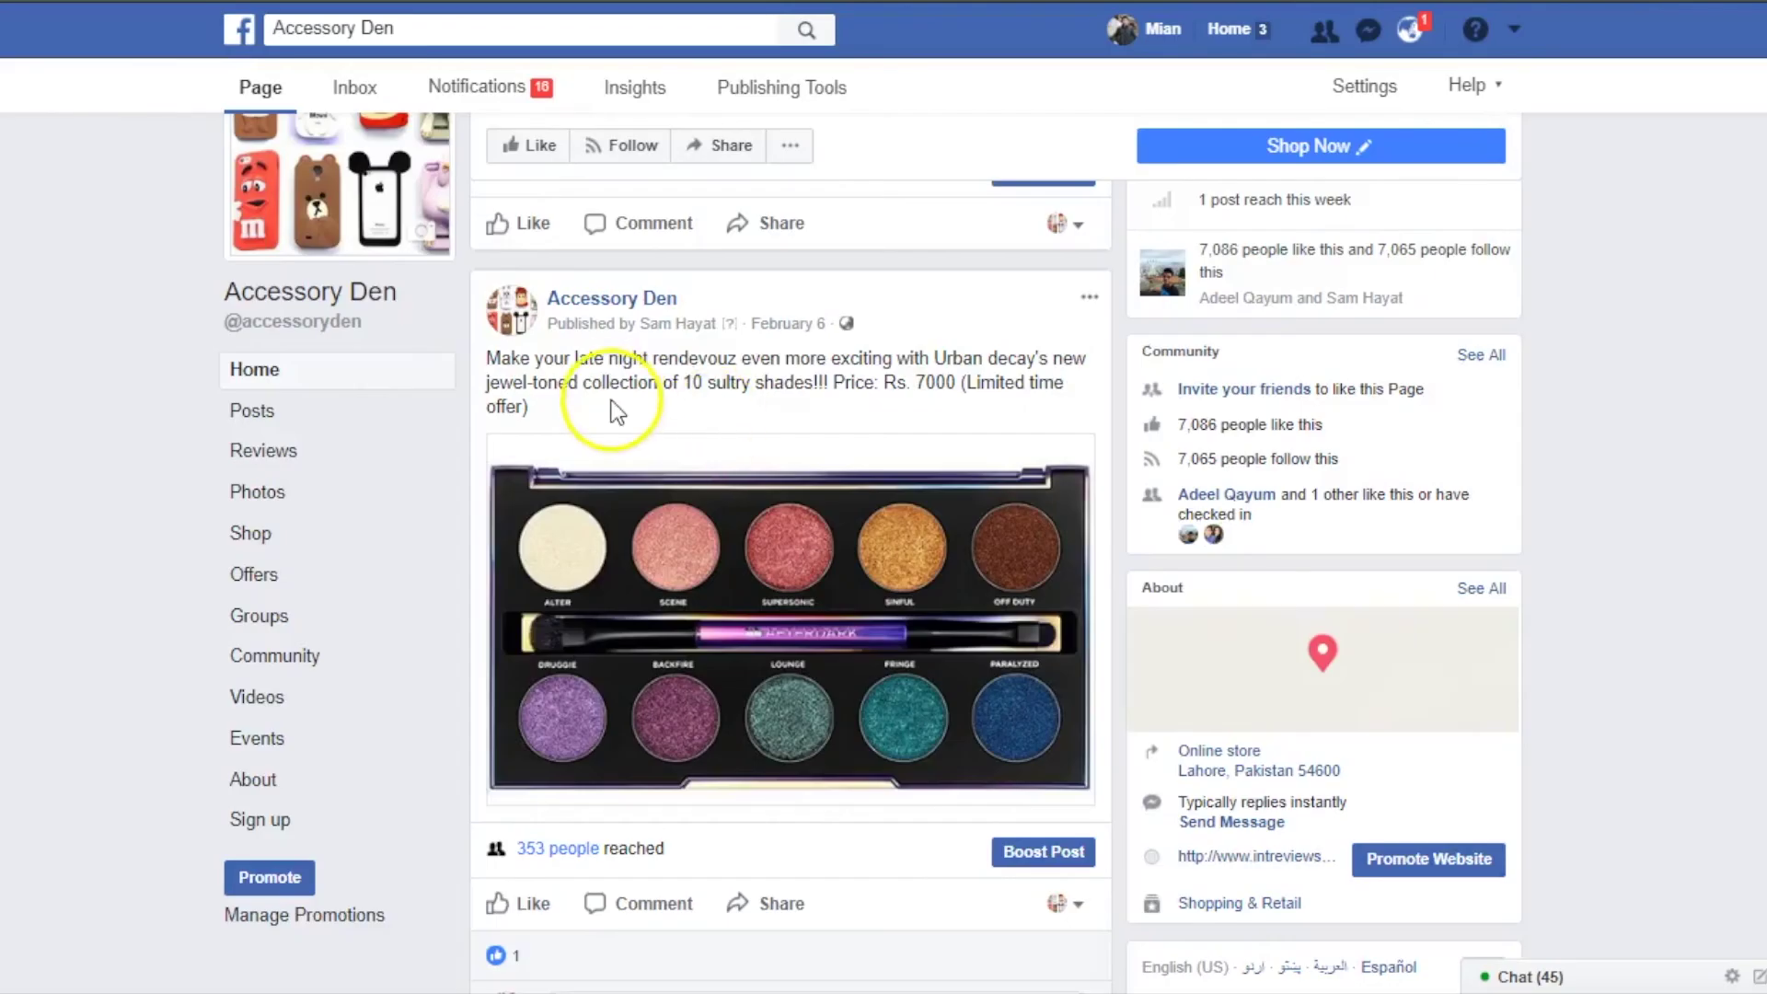
On the Accessory Den Facebook page, switch the glitter eyeshadow palette post's commenting identity to the personal profile and post the comment "Price"
scroll(589, 414, up, 3)
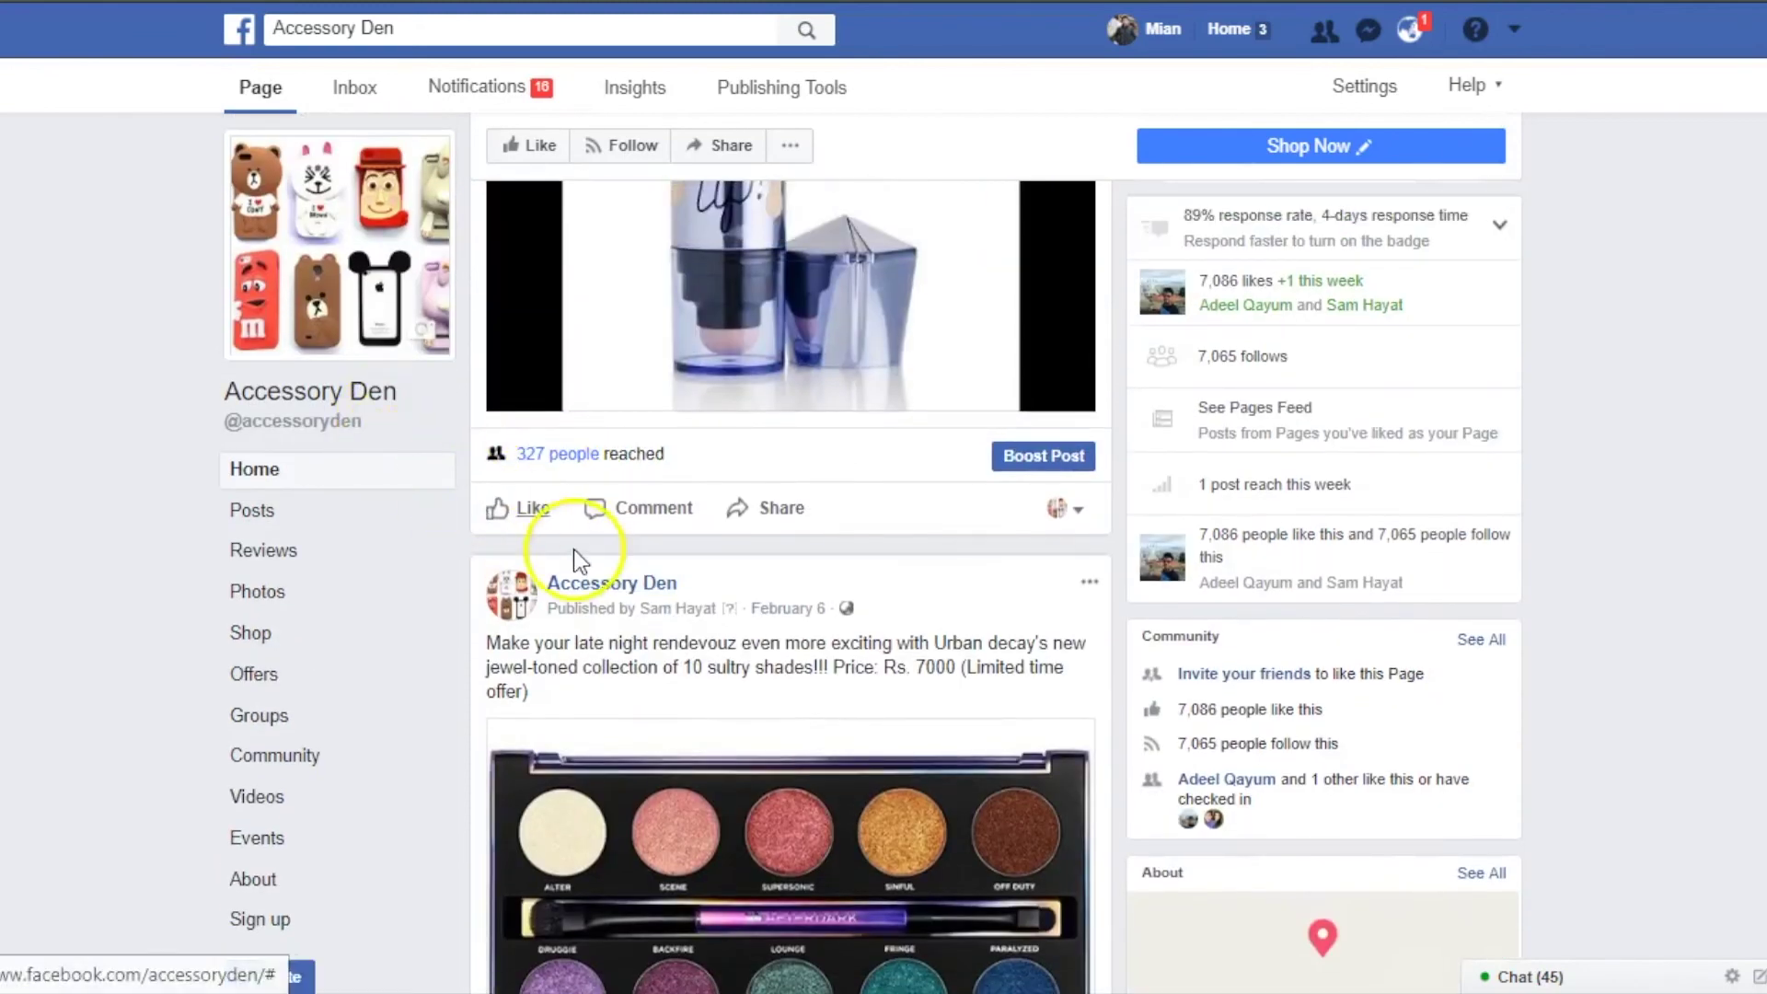
scroll(572, 551, down, 10)
scroll(575, 571, down, 2)
scroll(575, 570, up, 3)
scroll(589, 645, down, 4)
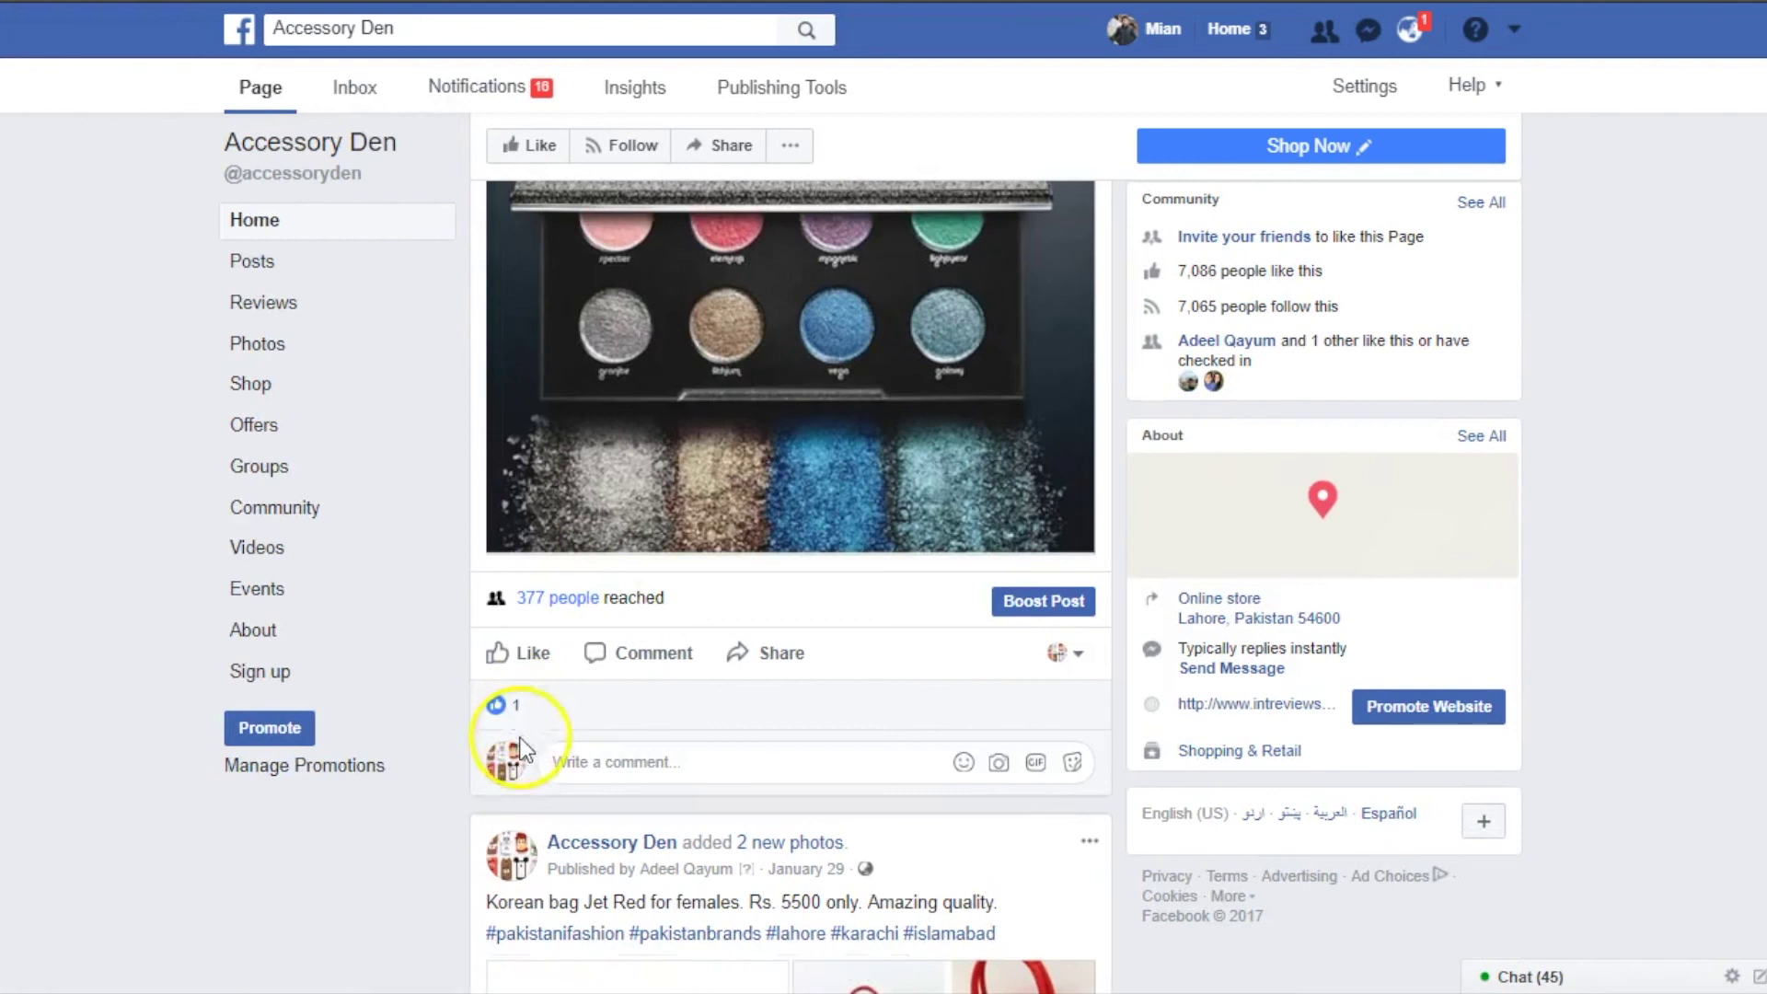
click(1071, 655)
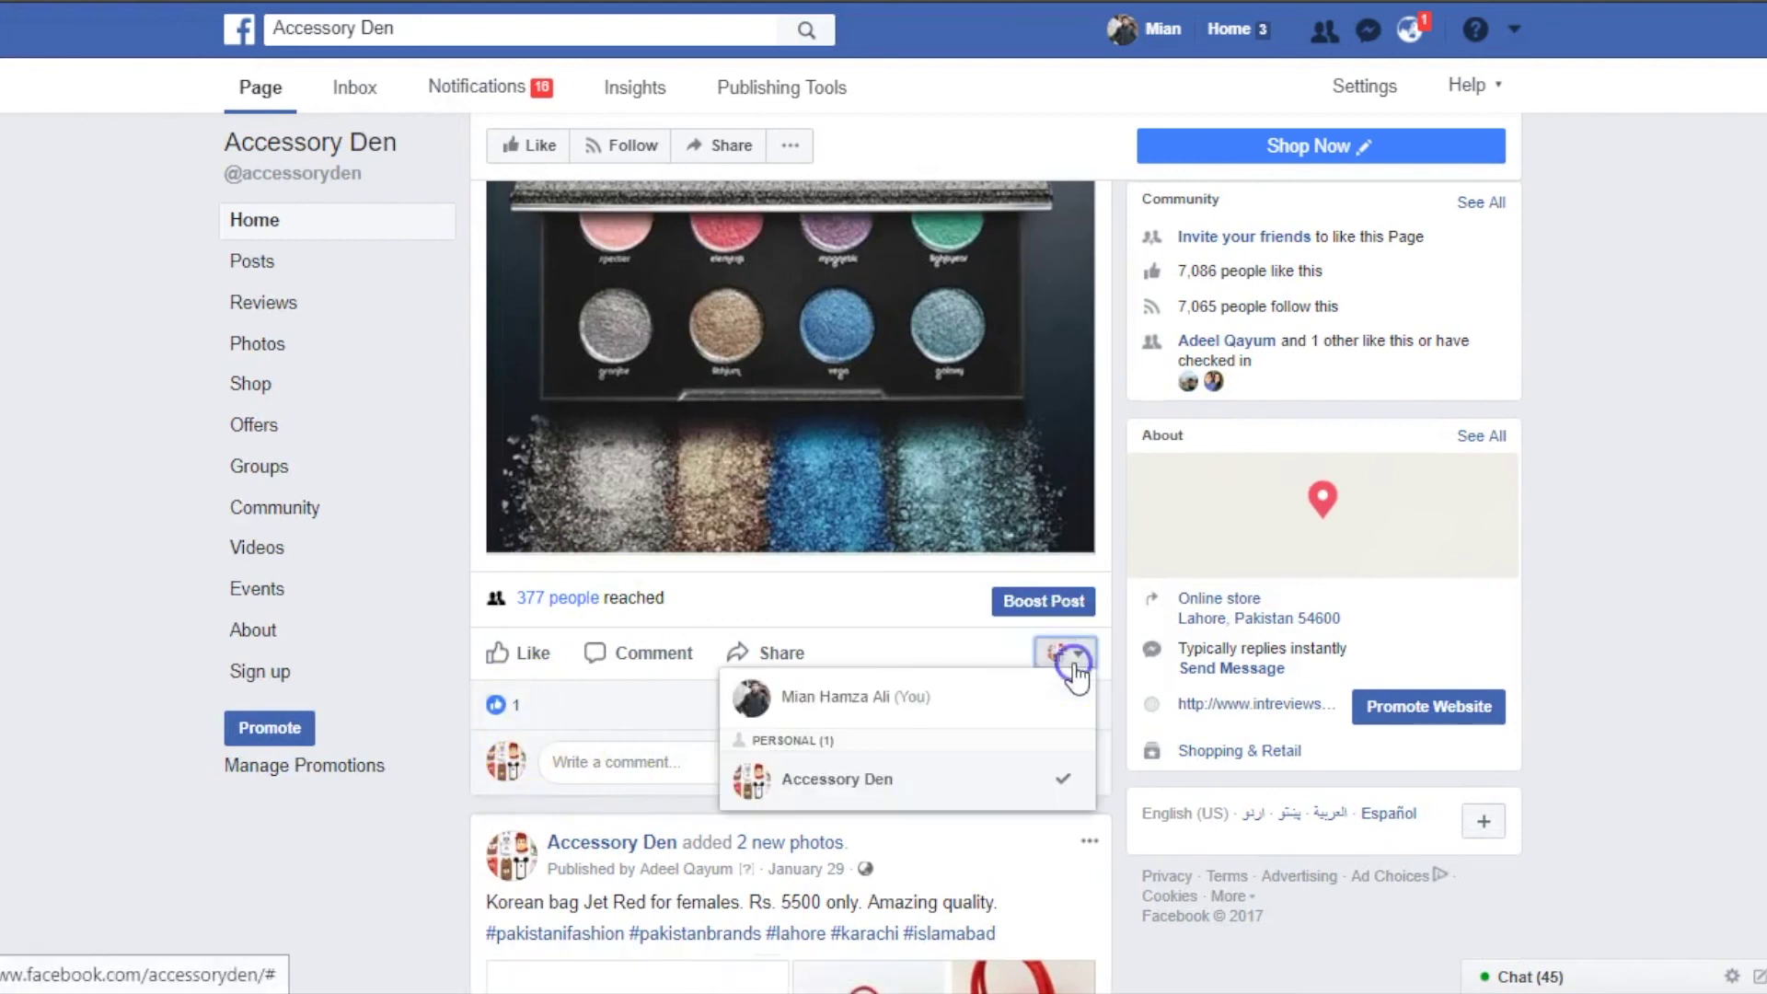
click(939, 698)
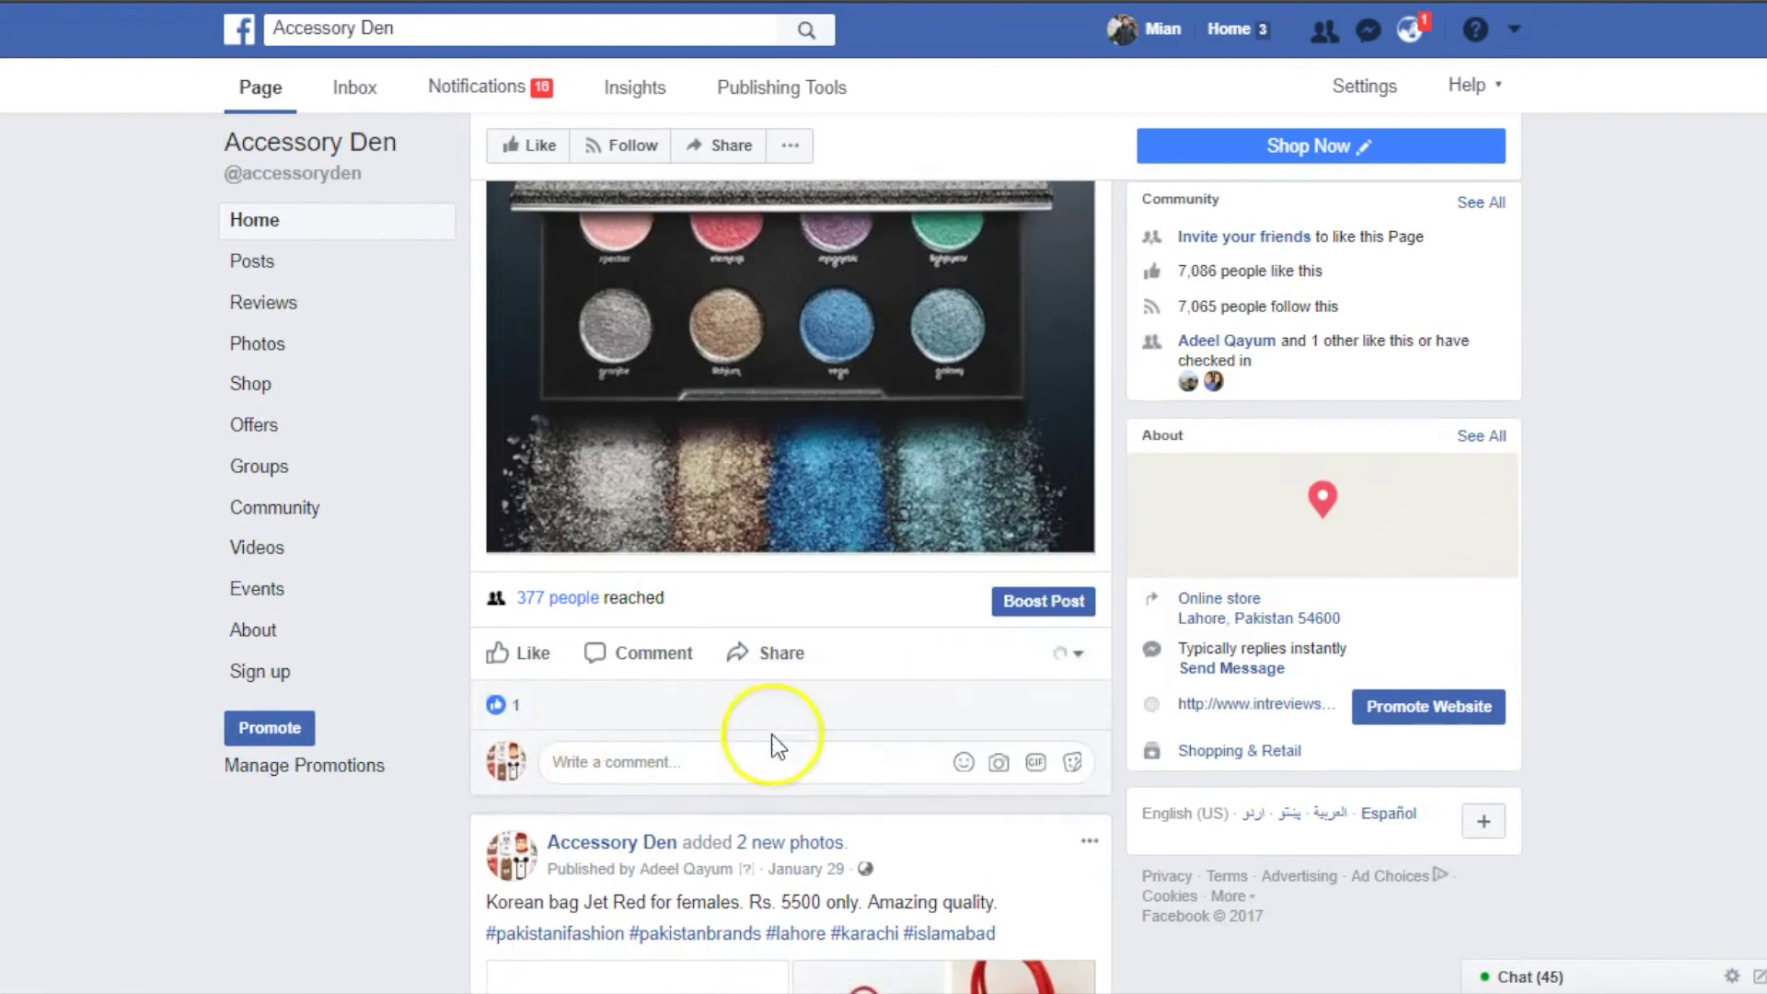
text(Price)
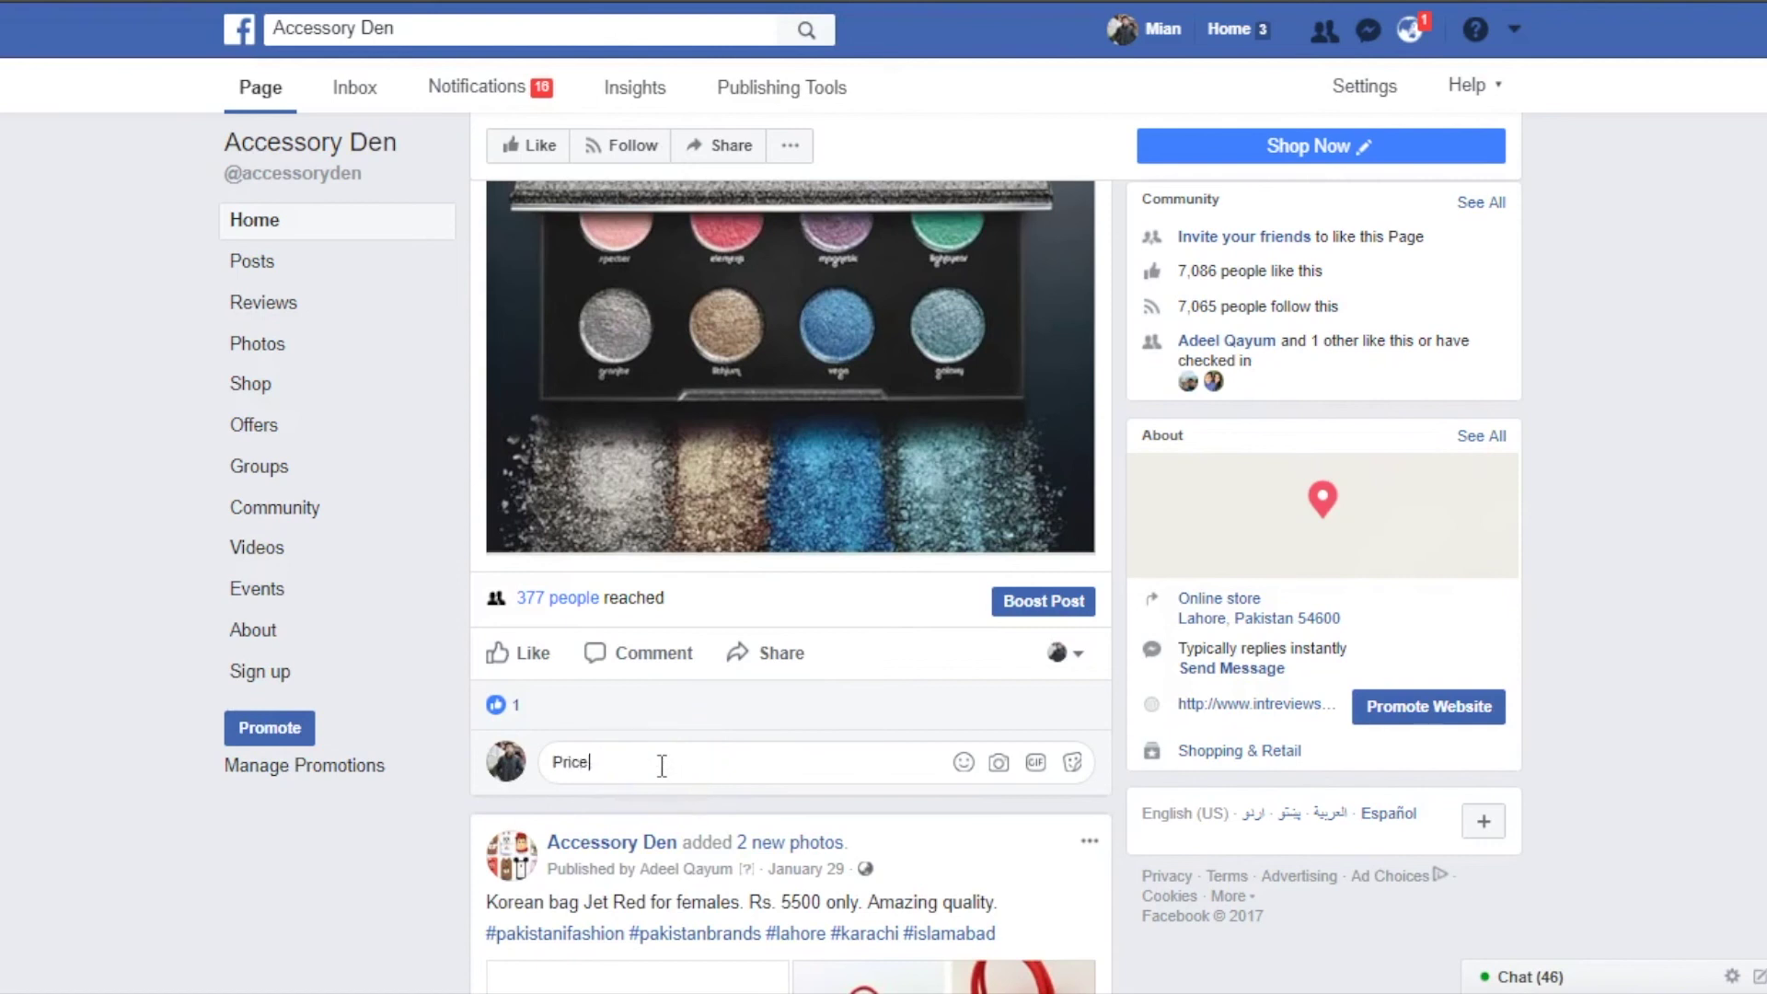
key(Return)
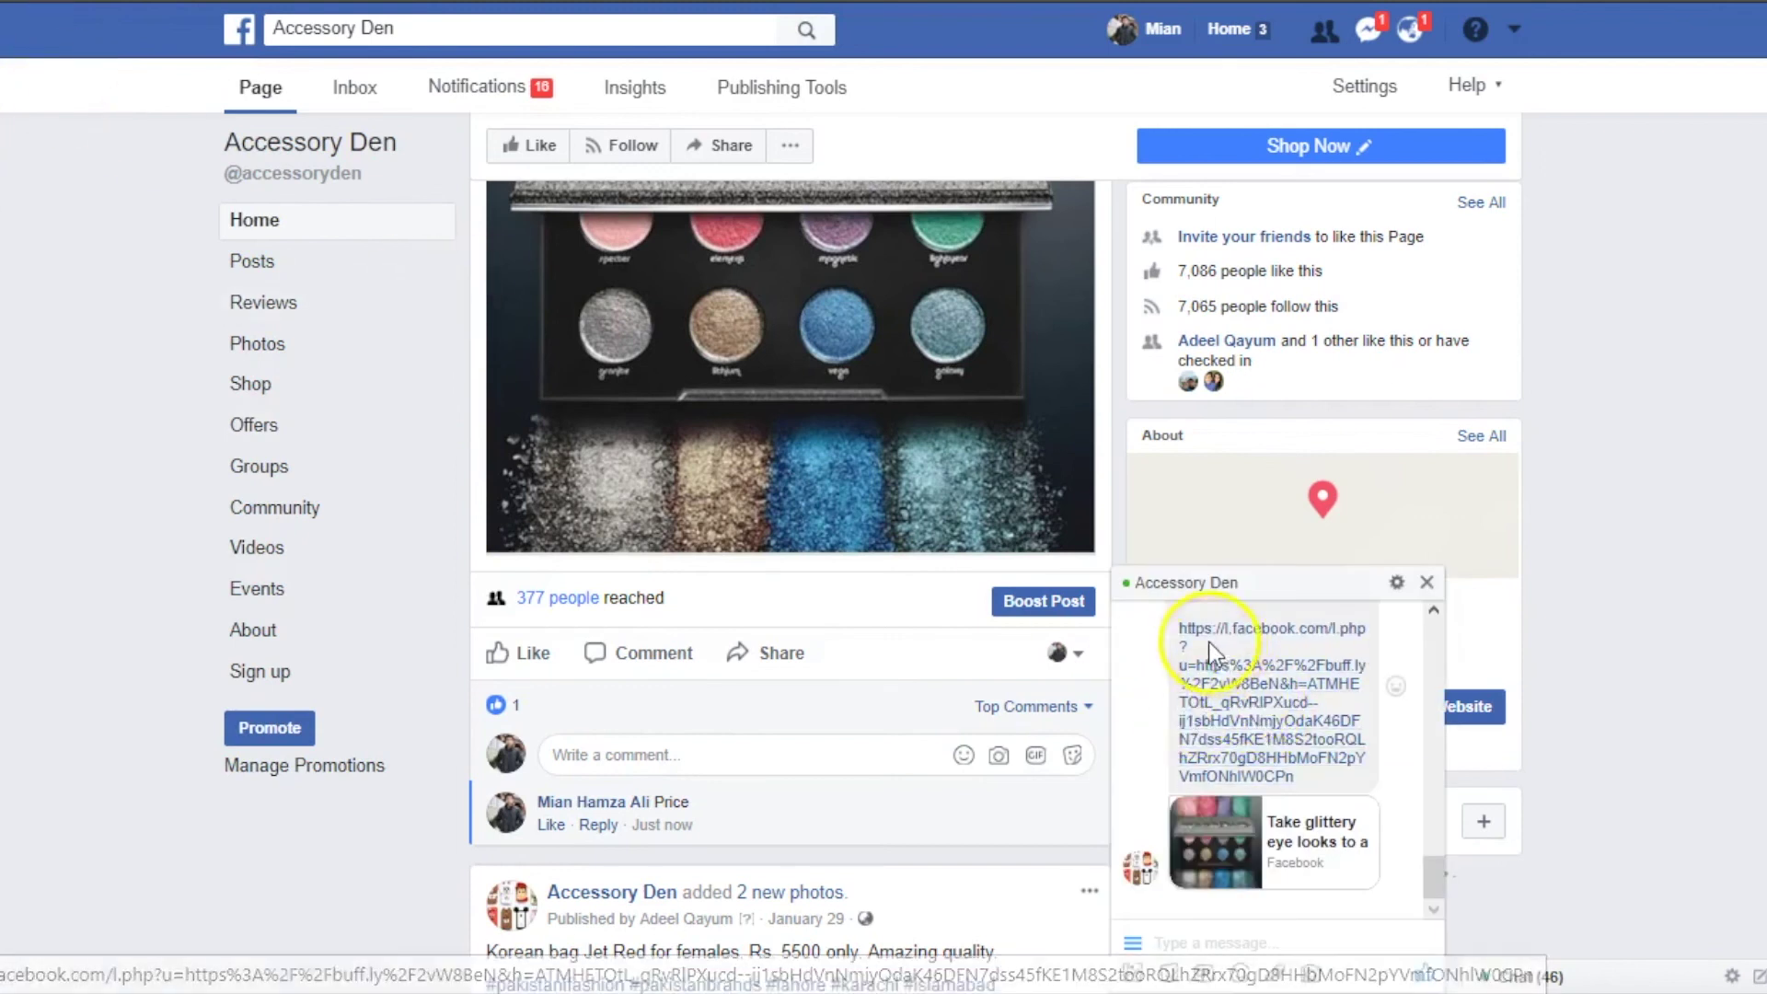
Read through the automatic private reply from Accessory Den in the chat, including its greeting and catalogue link
scroll(1252, 727, up, 2)
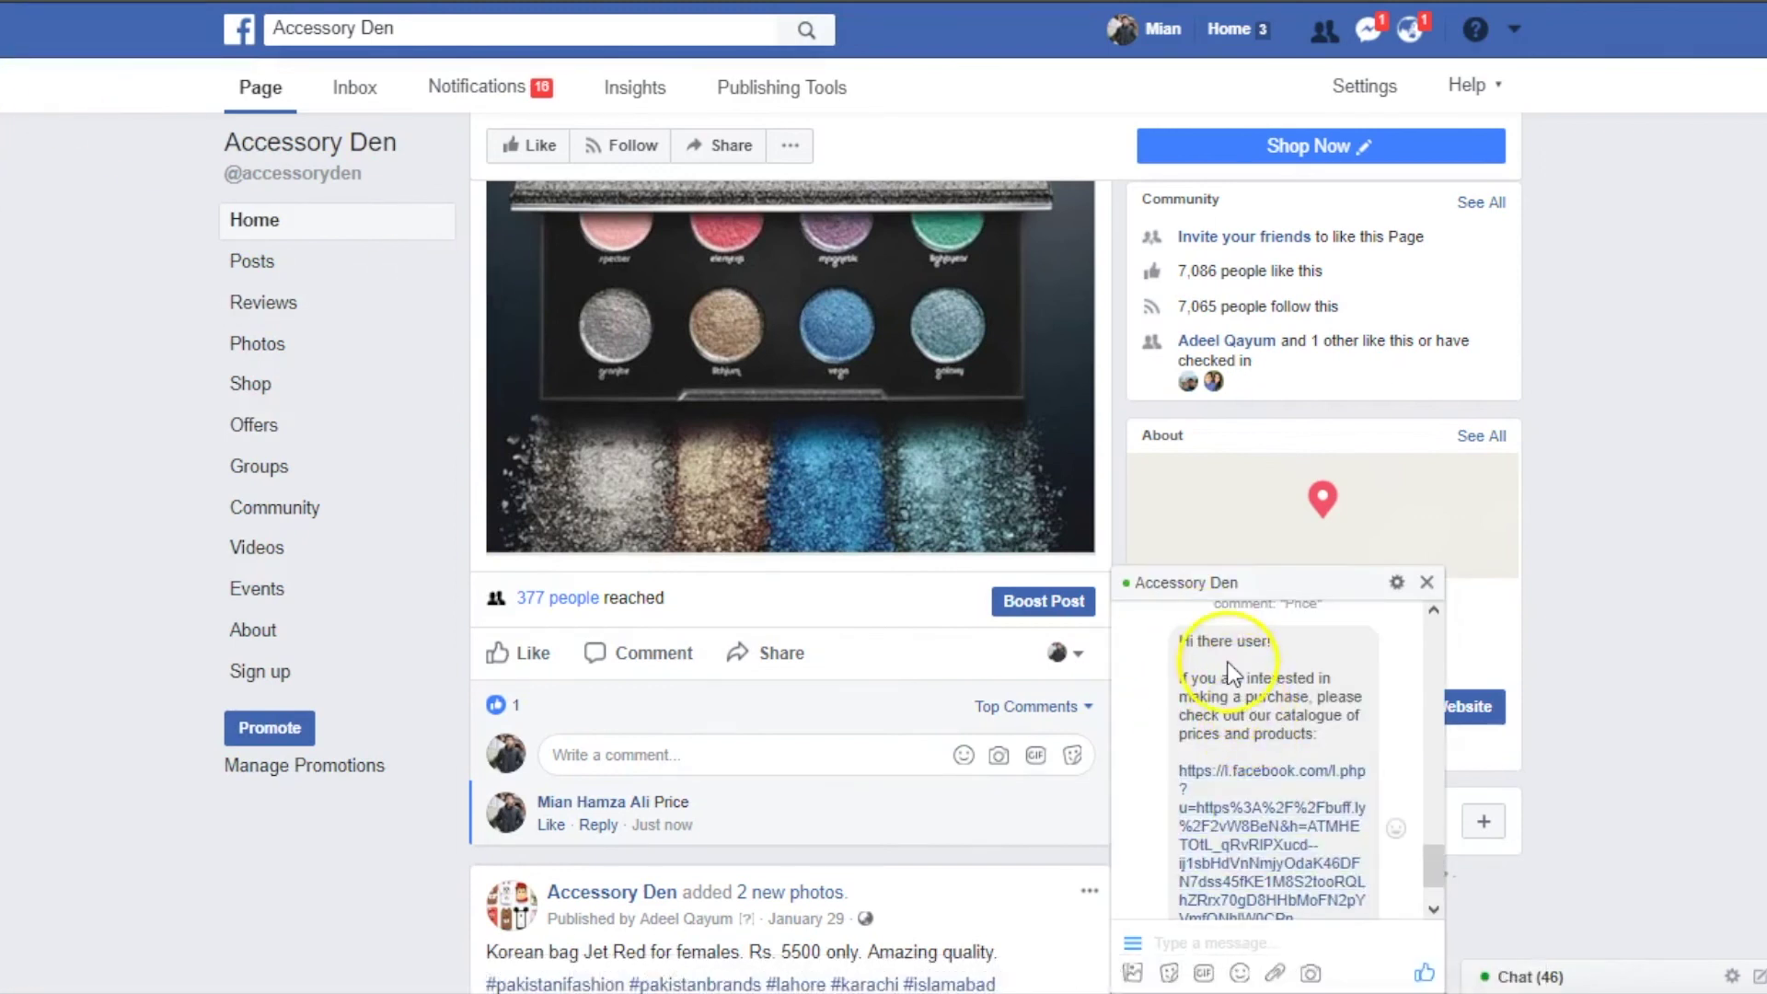
scroll(1262, 754, down, 2)
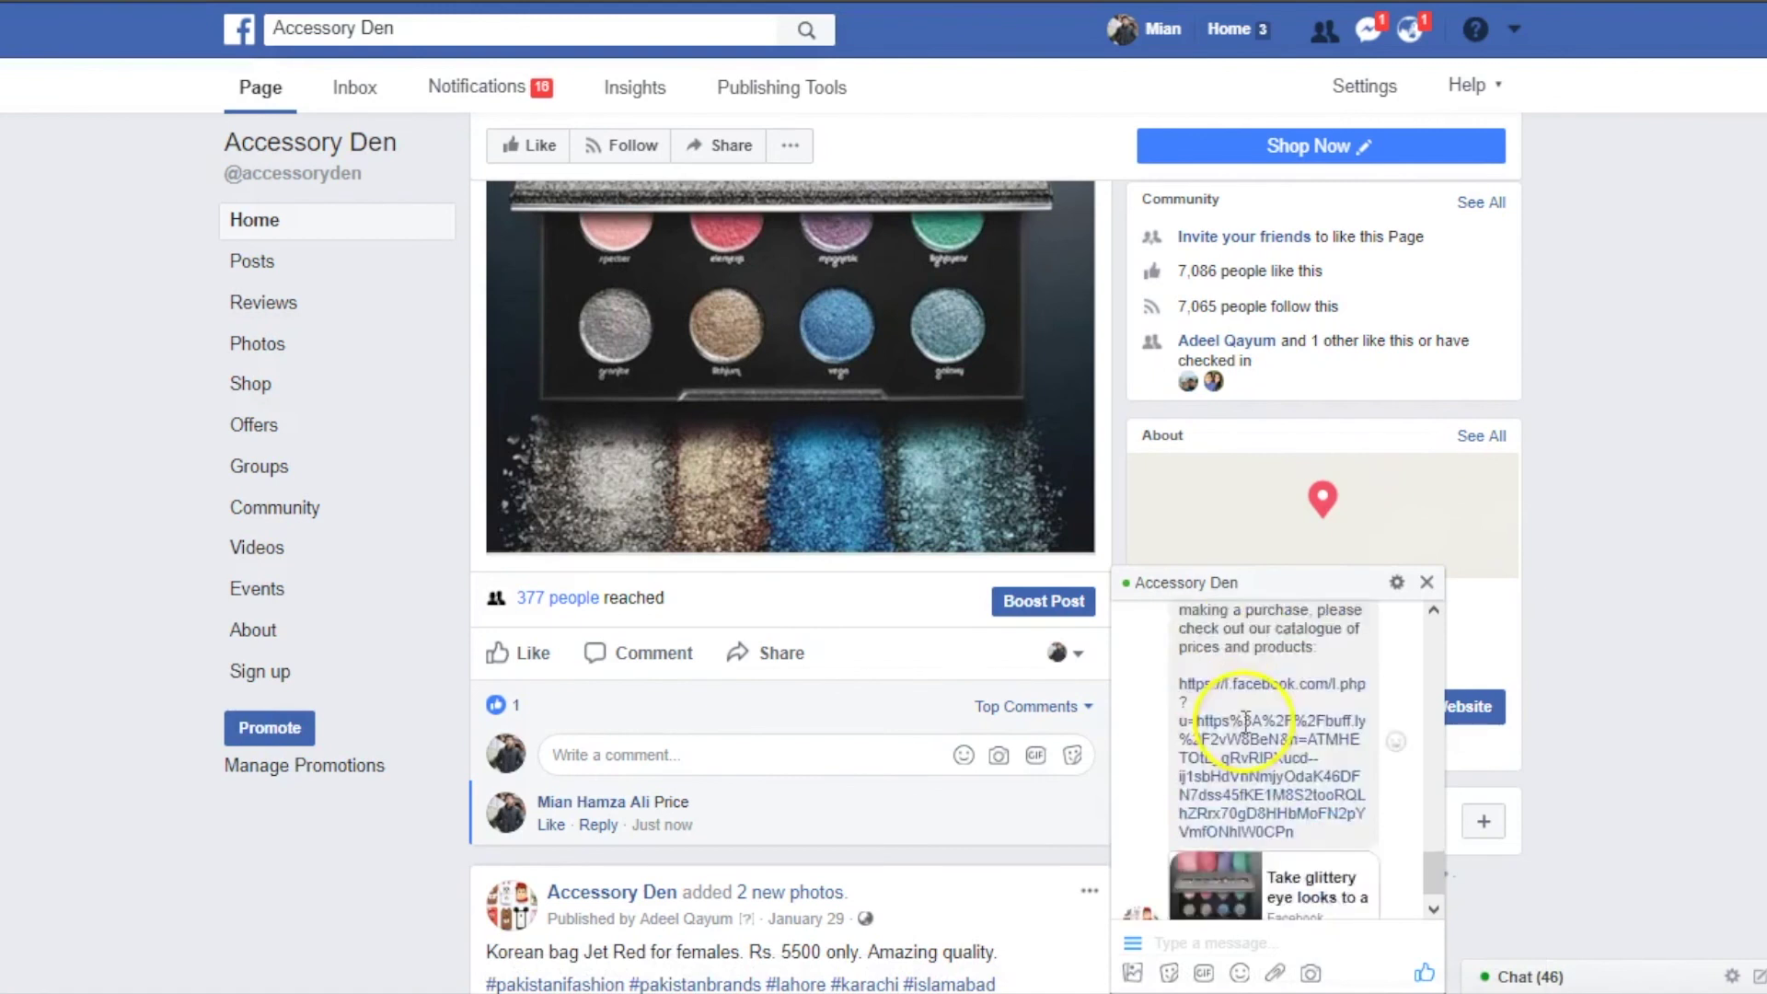
scroll(1268, 784, up, 2)
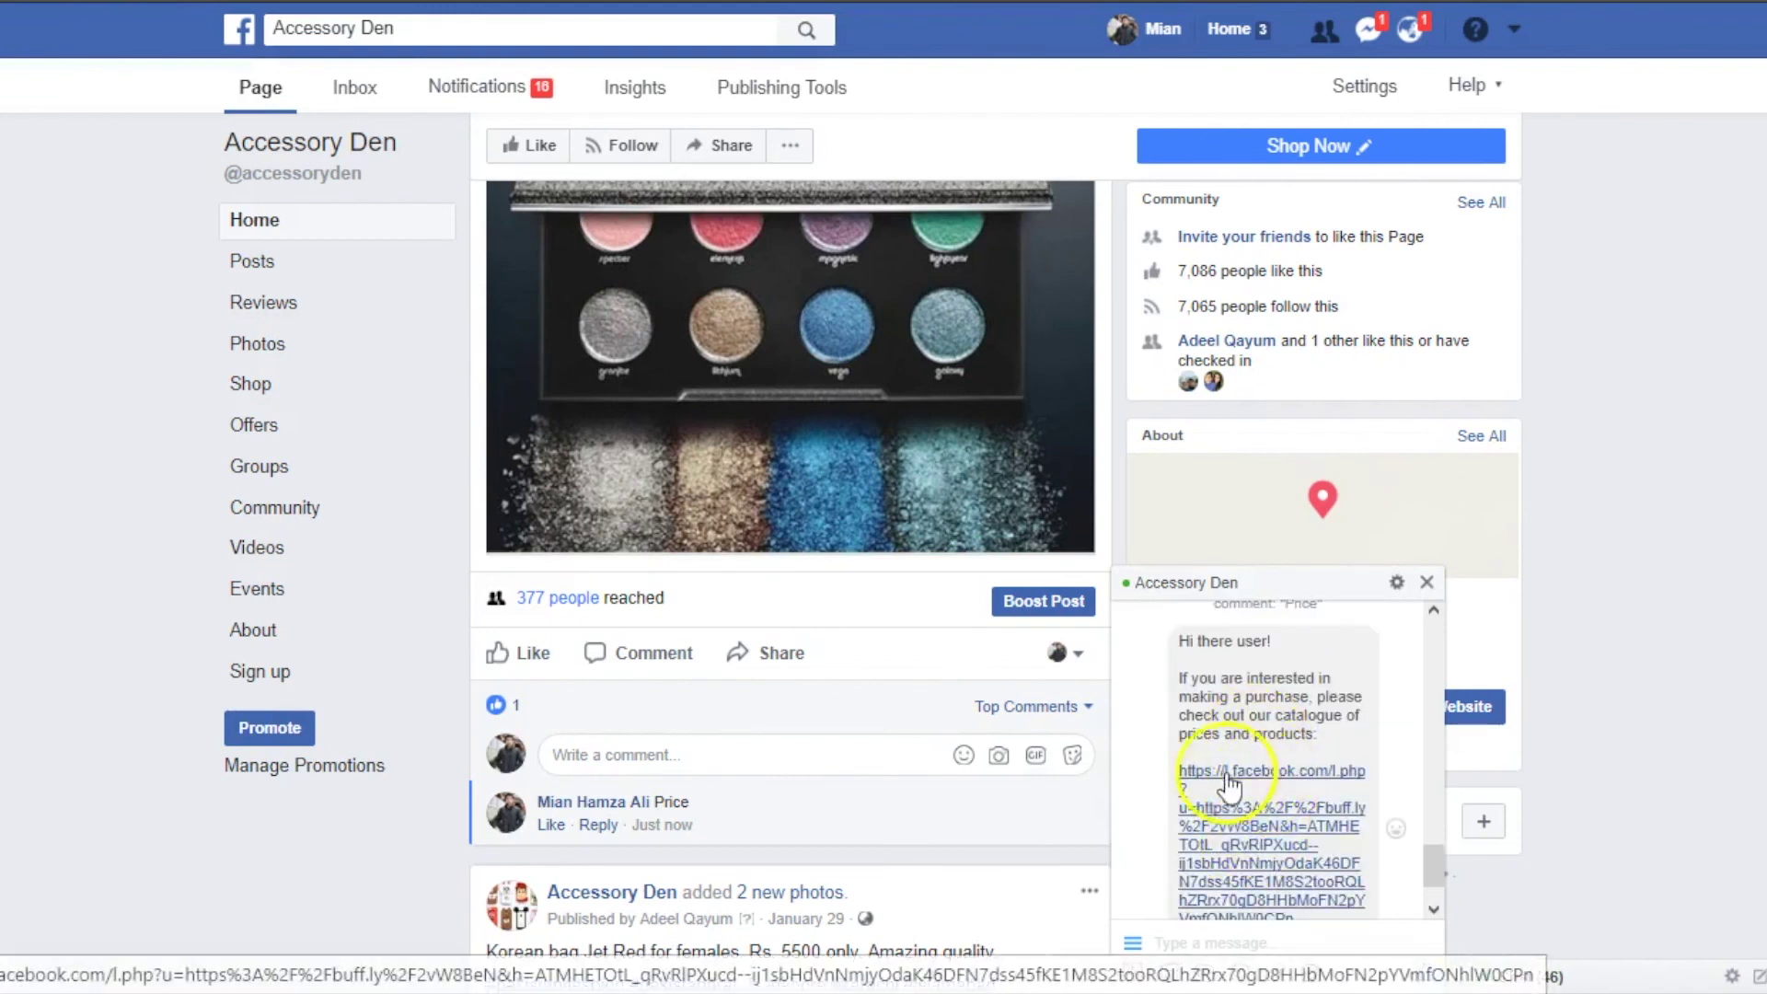
scroll(1261, 750, down, 2)
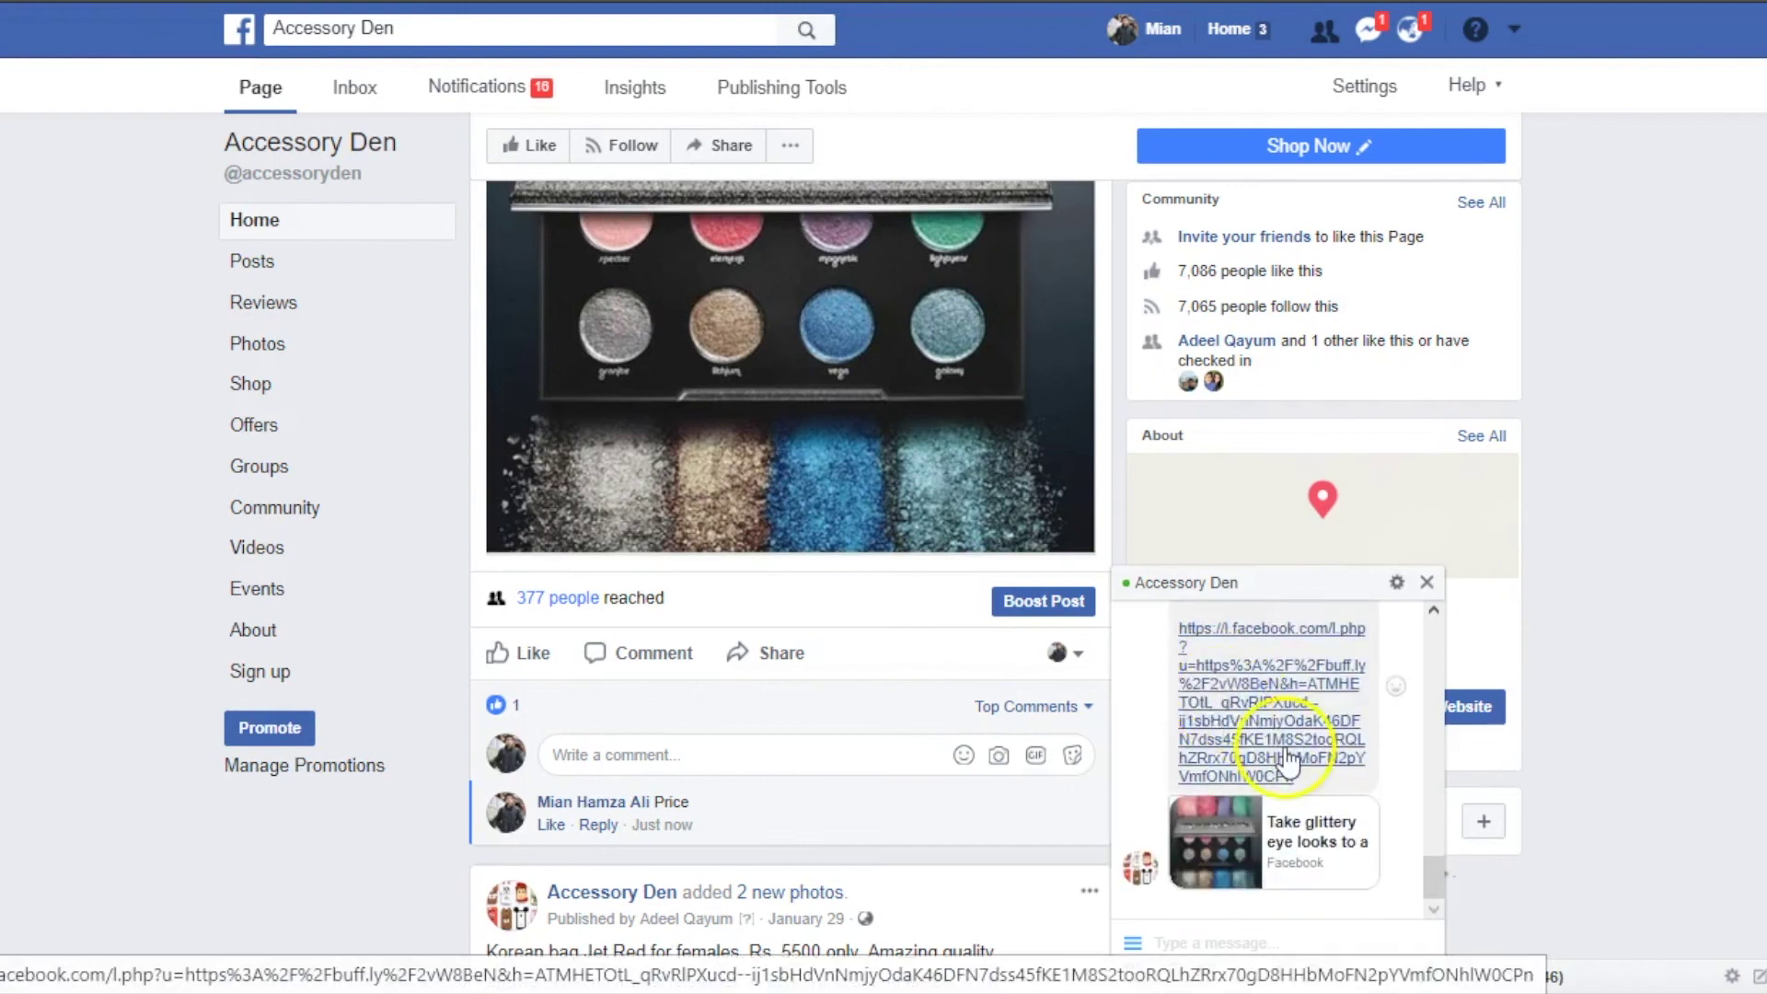
scroll(1256, 746, up, 2)
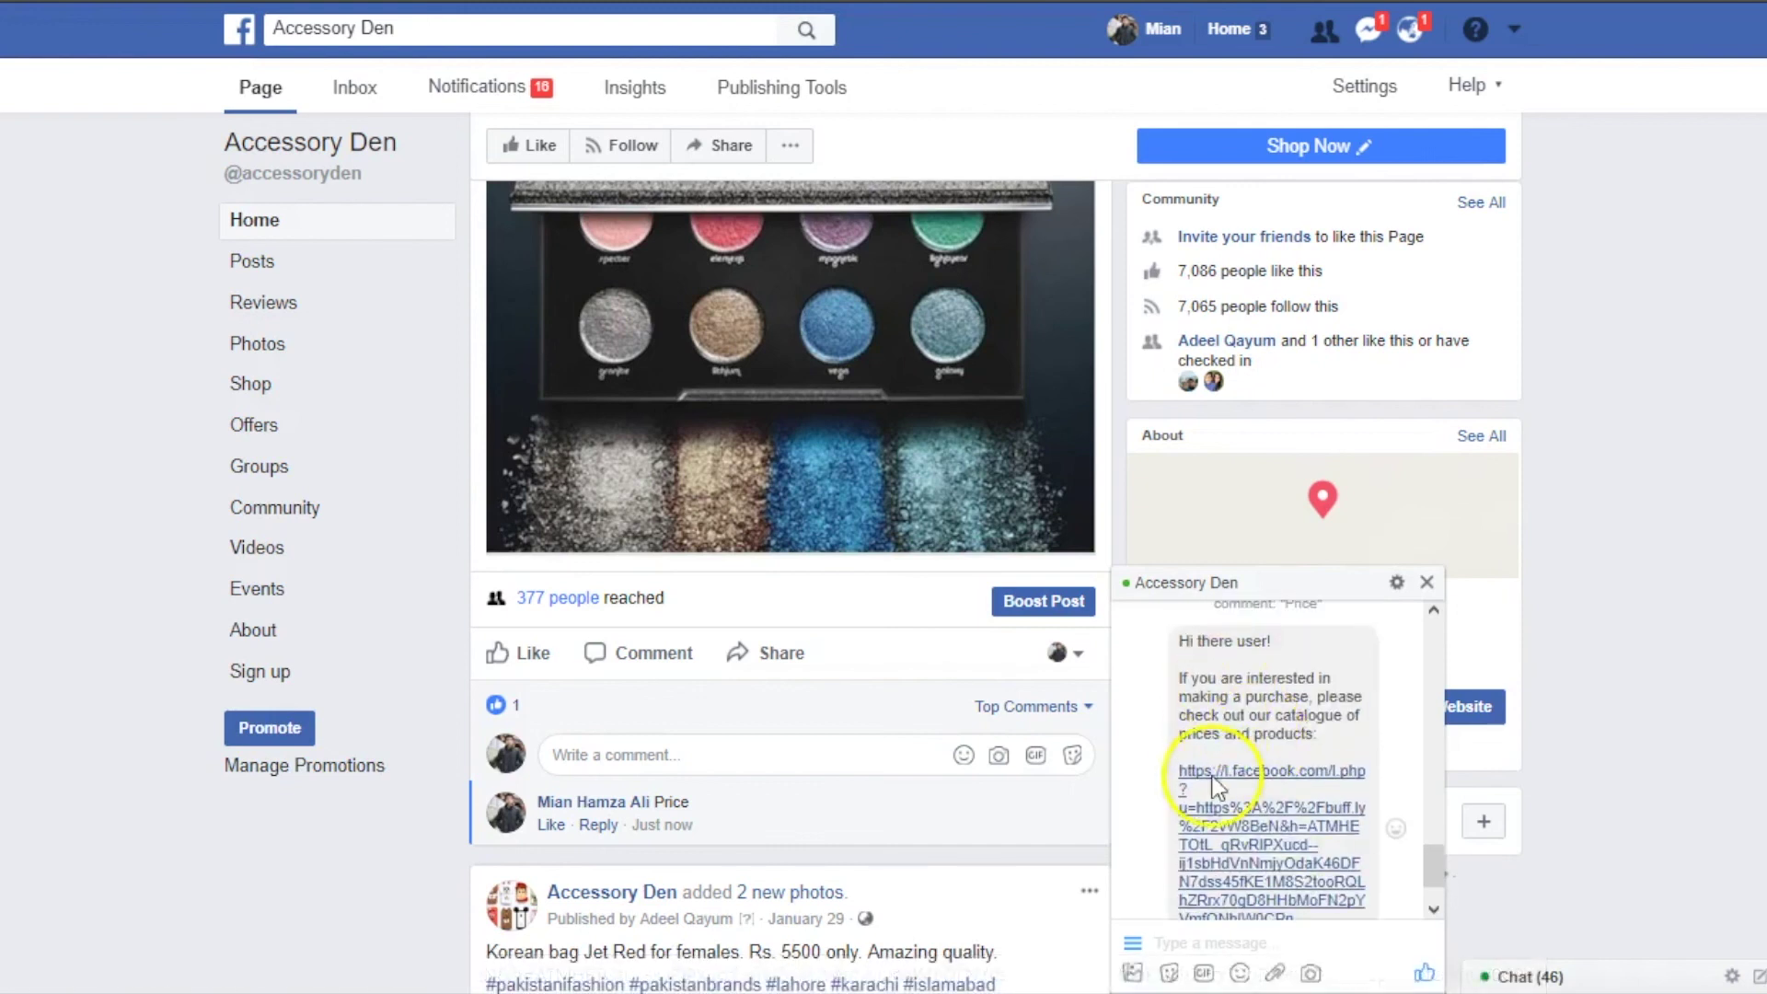